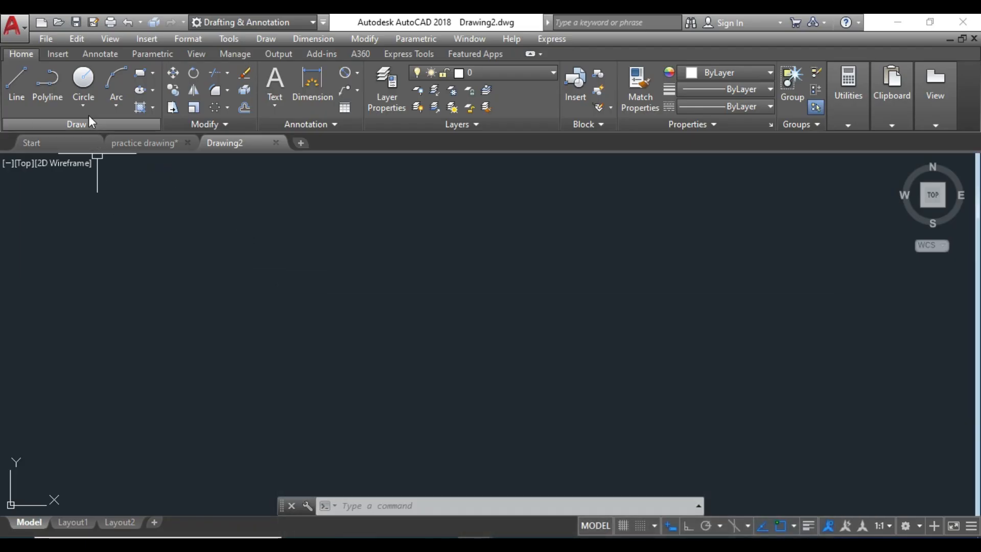
- Draw a circle of diameter 400 by centre and diameter in the empty drawing
click(85, 108)
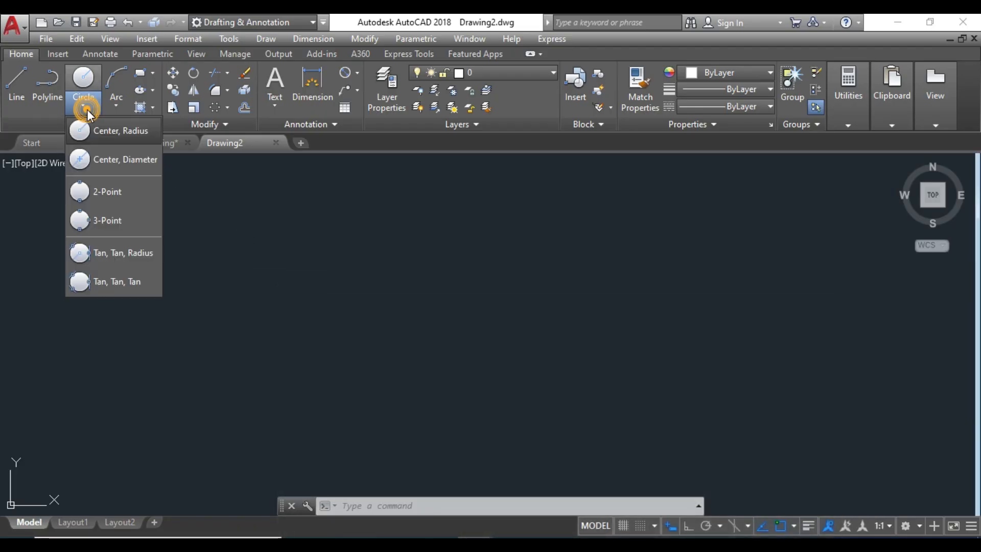
click(102, 165)
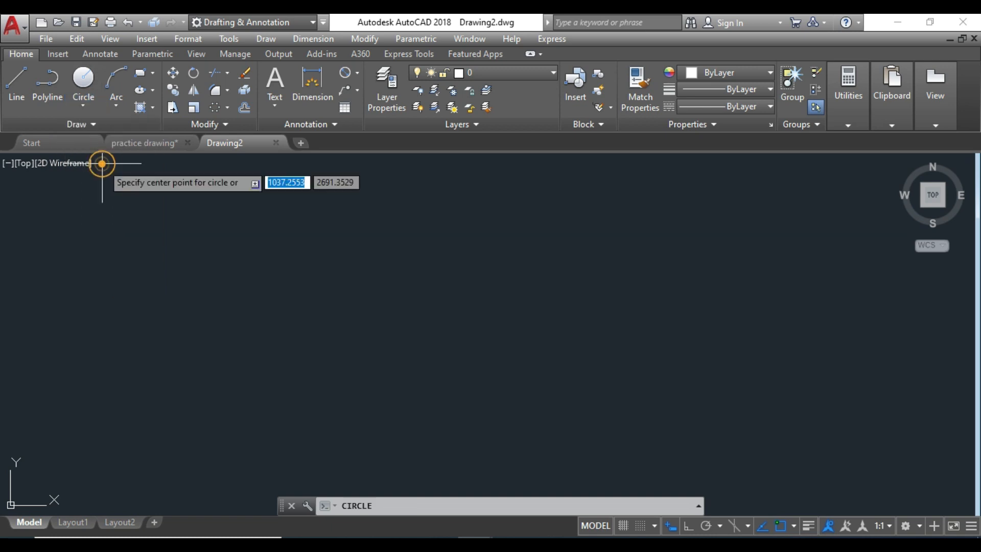
click(425, 311)
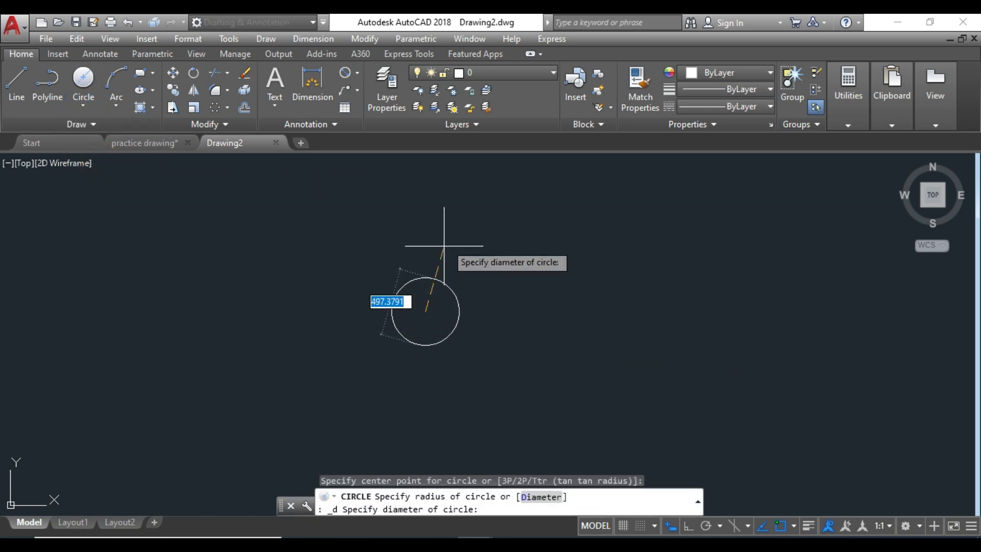
text(400)
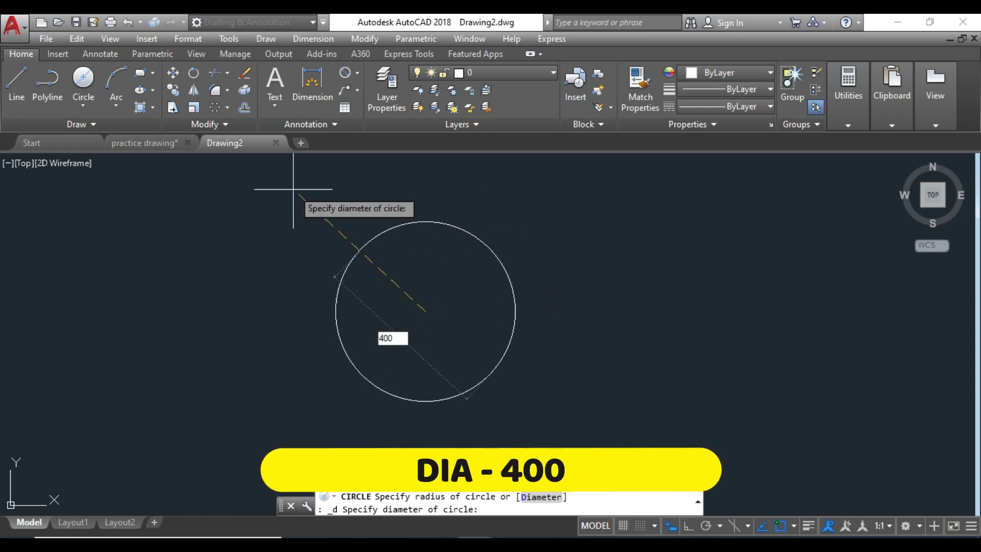
key(Return)
scroll(424, 327, up, 5)
mouse_move(443, 281)
middle_down()
mouse_move(418, 333)
mouse_move(415, 317)
middle_up()
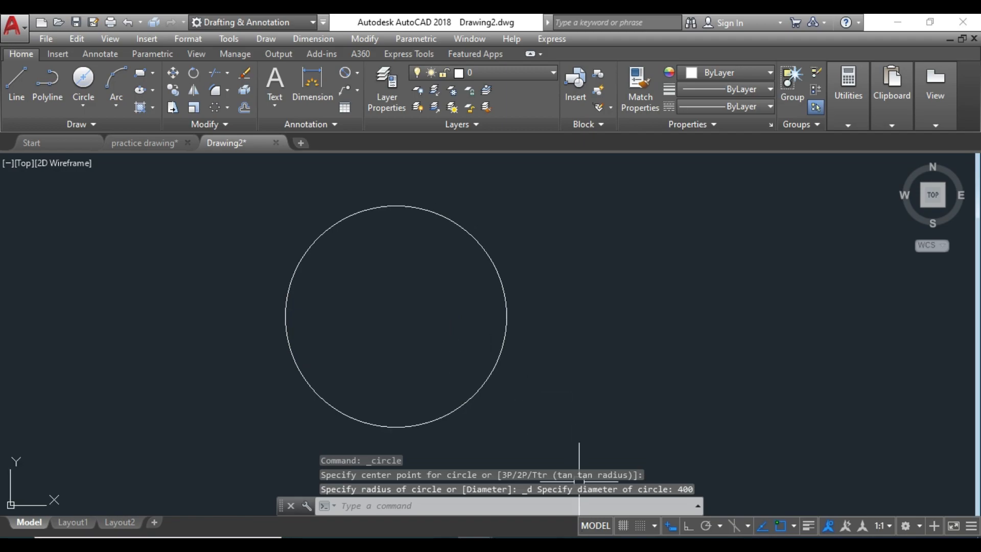
- Examine the line style of the Ø400 circle in the work book exercise PDF in Acrobat Reader and return to AutoCAD
key(alt+Tab)
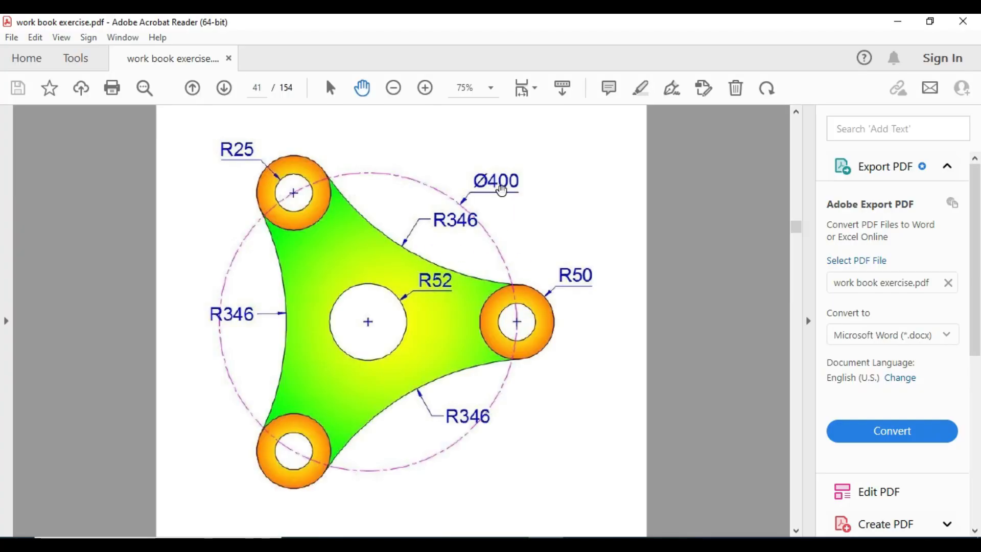
ctrl+scroll(229, 267, up, 2)
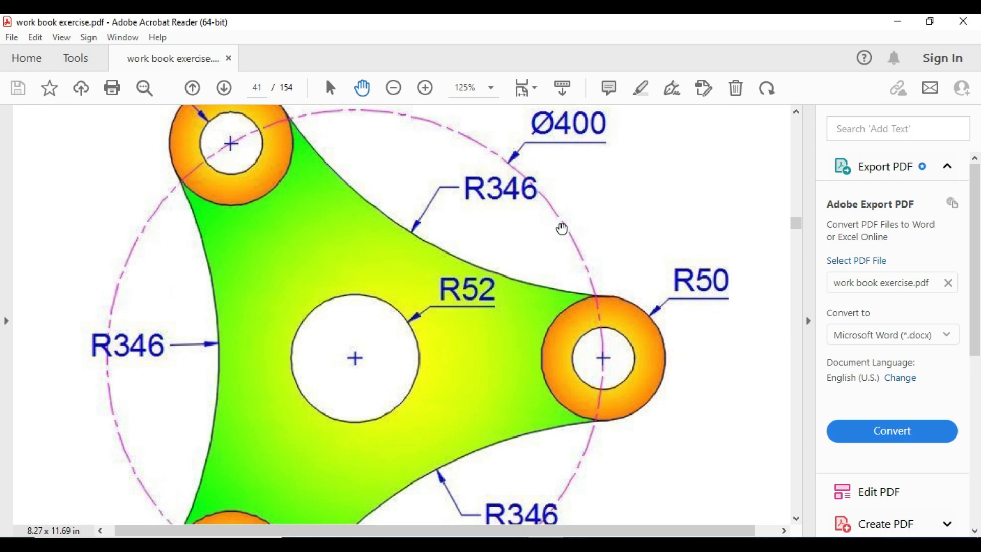
ctrl+scroll(577, 233, up, 1)
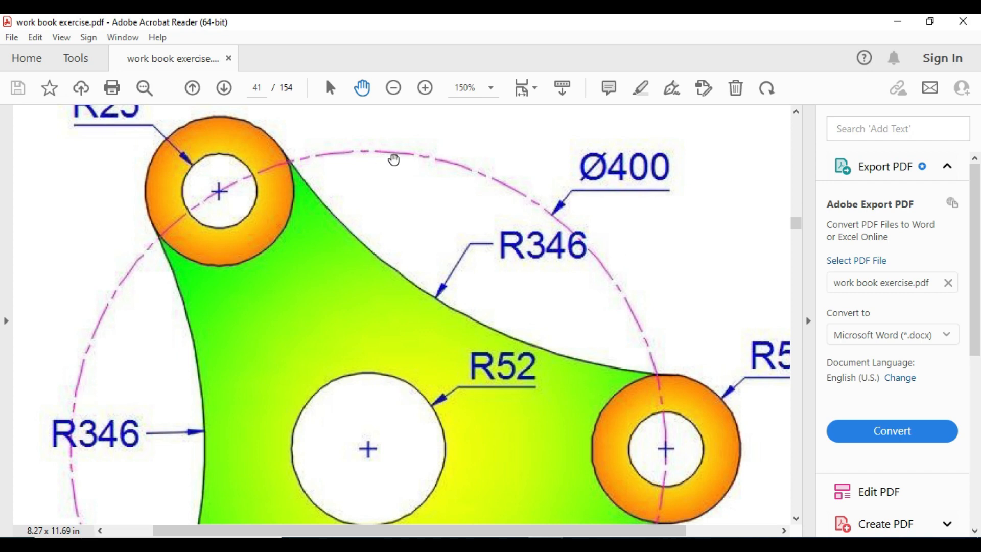
ctrl+scroll(422, 176, down, 4)
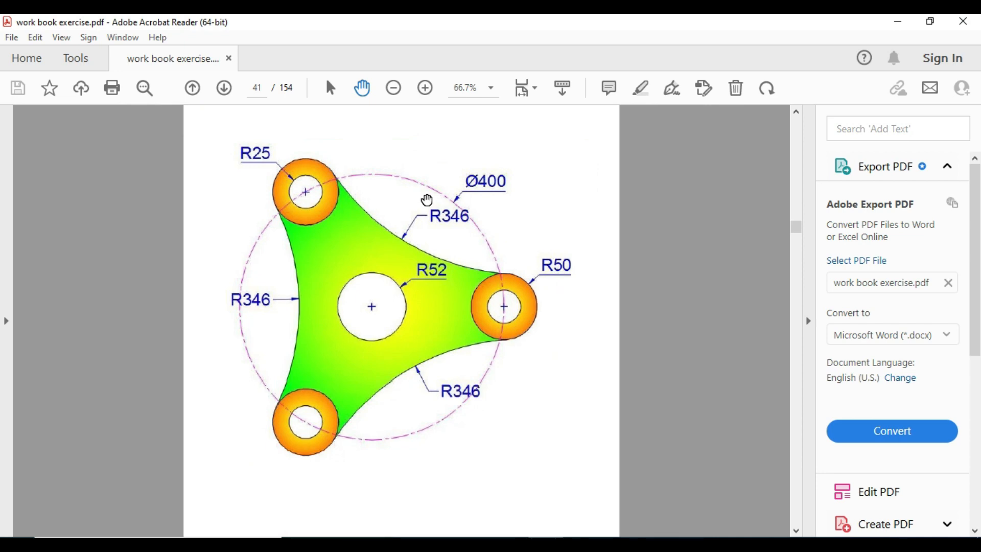
ctrl+scroll(427, 201, up, 7)
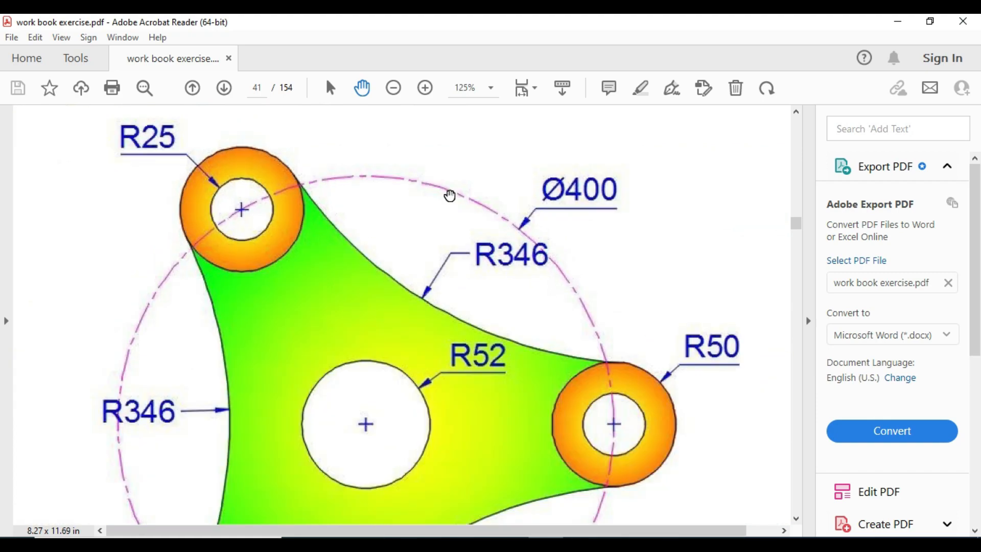
ctrl+scroll(449, 196, down, 2)
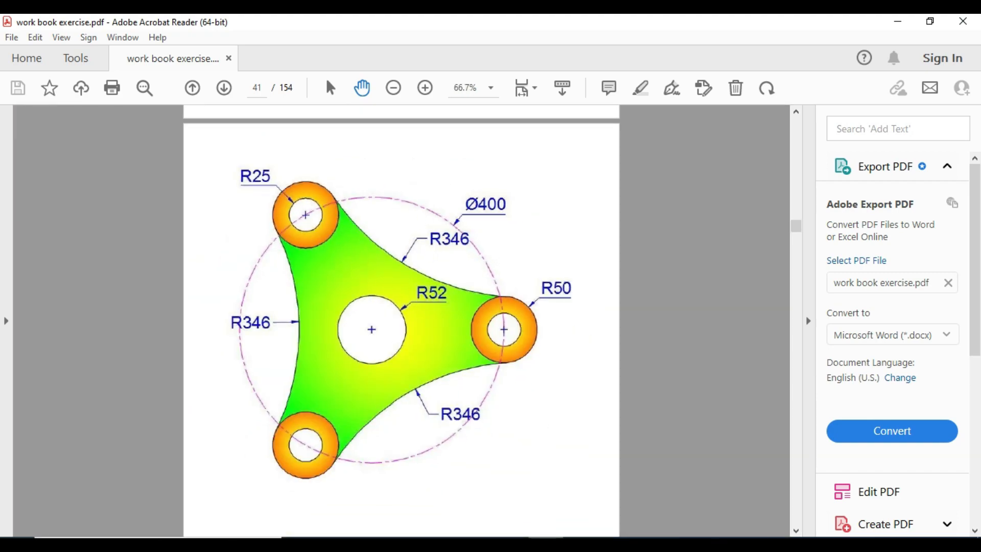
key(alt+Tab)
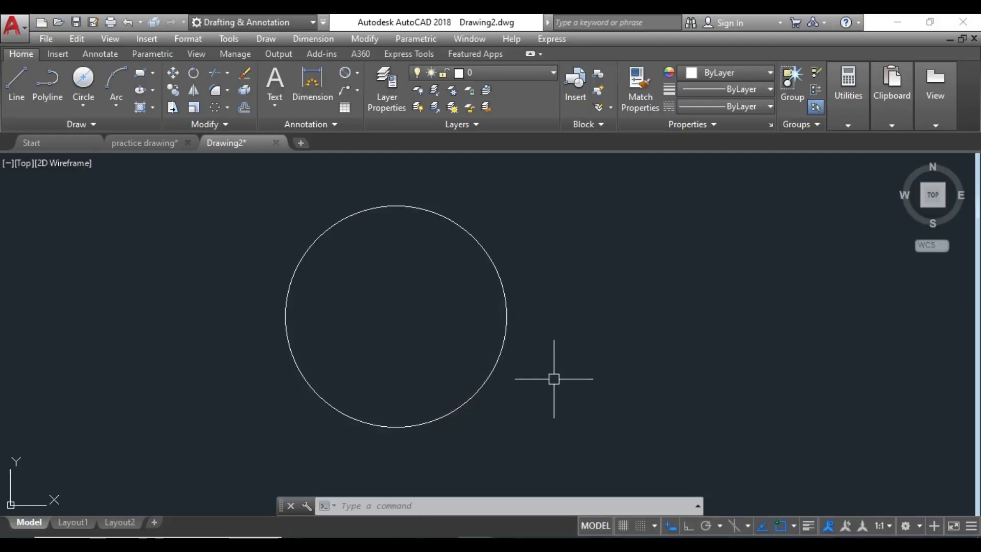
- Load the CENTER linetype from acadiso.lin into the drawing through the Linetype Manager
click(537, 412)
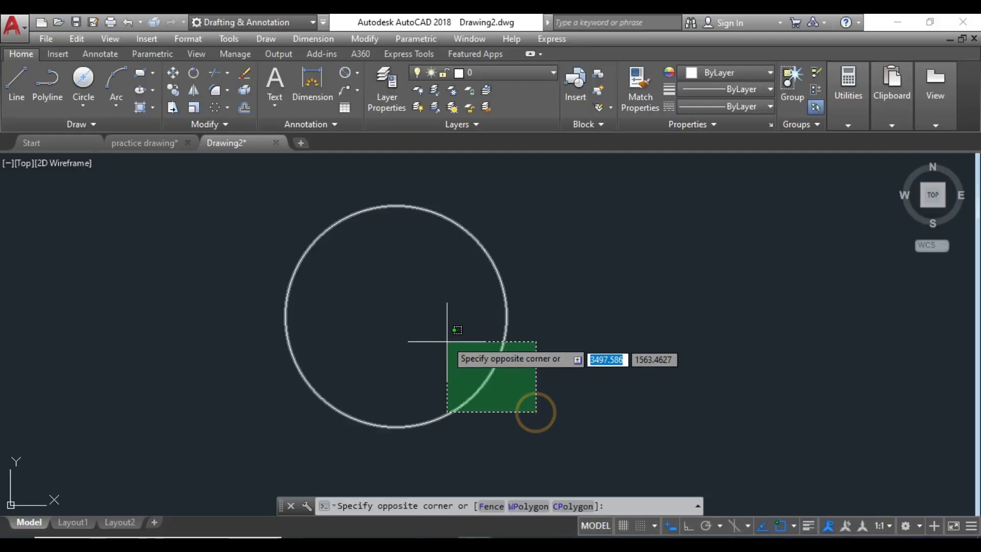
click(429, 305)
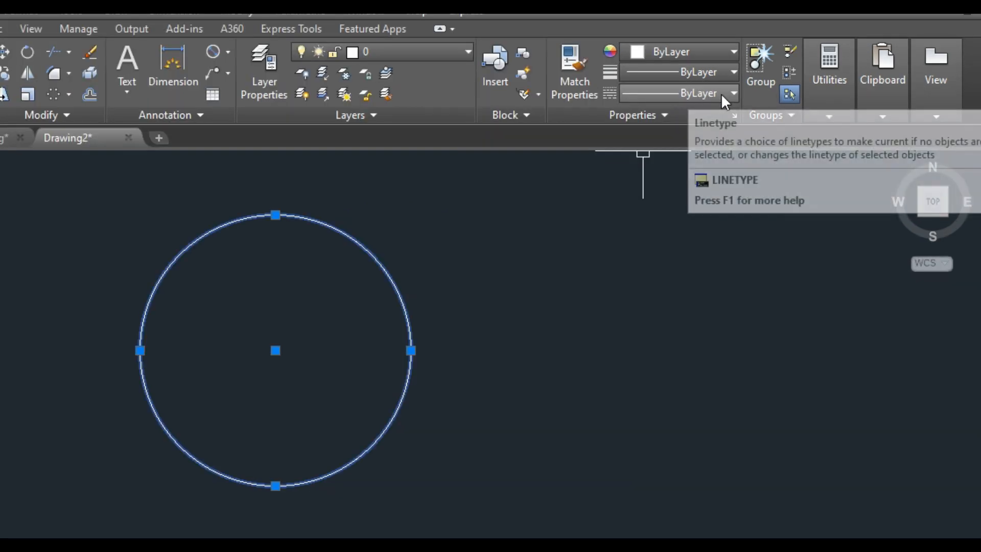
click(722, 93)
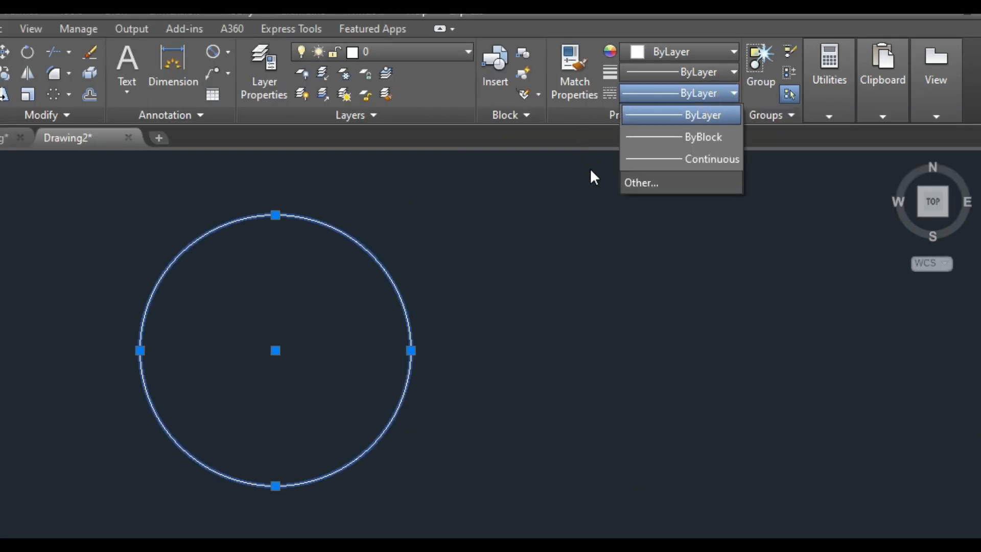
click(634, 184)
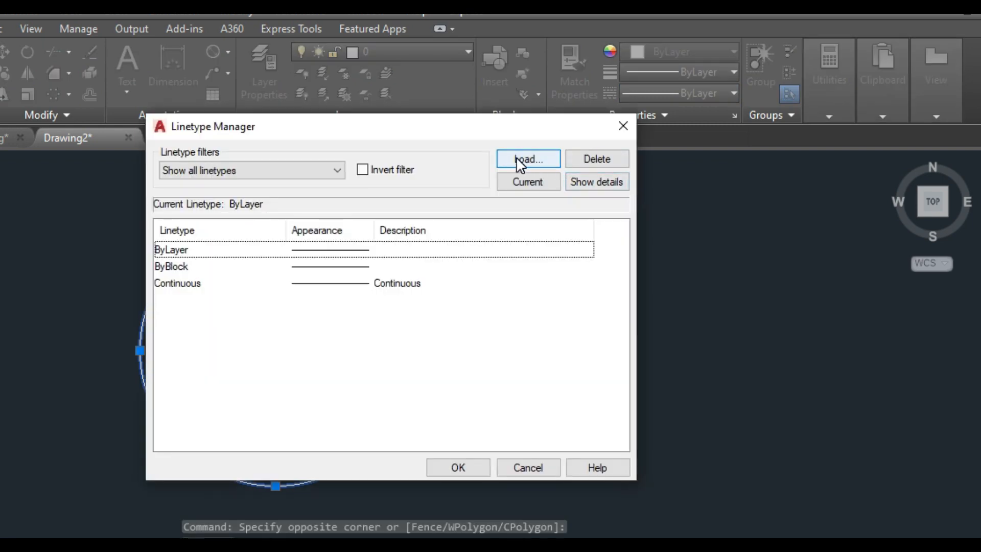
click(520, 163)
scroll(255, 364, down, 2)
scroll(256, 364, down, 2)
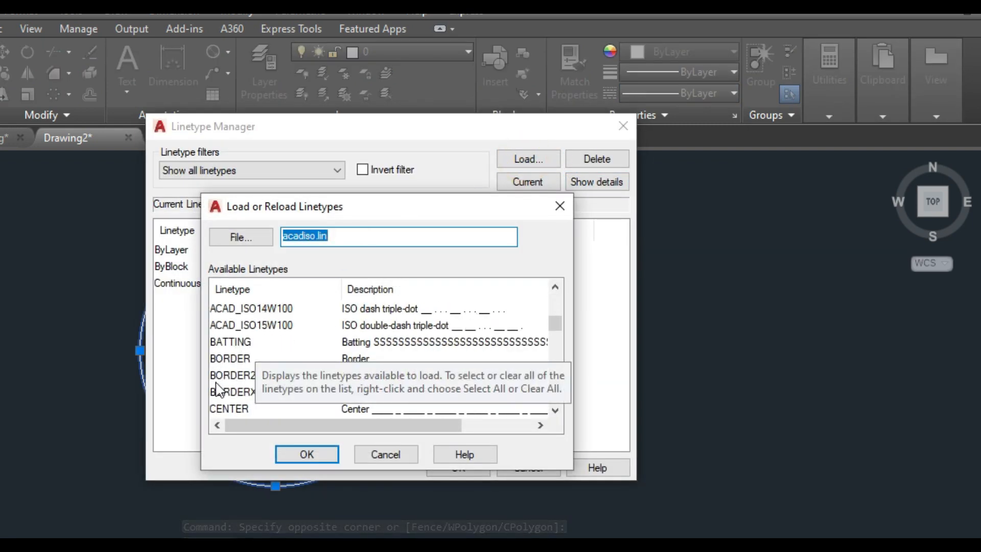
scroll(219, 387, down, 1)
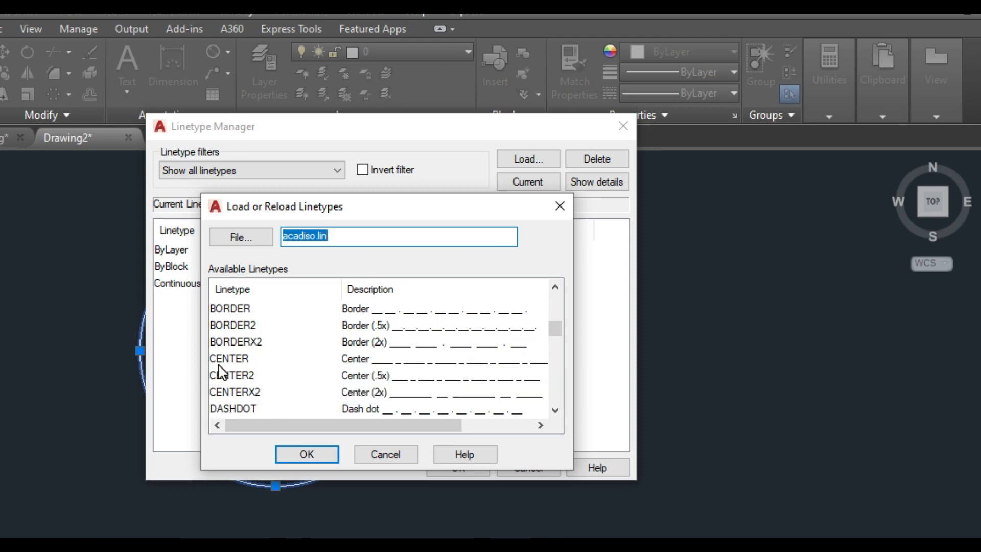
click(239, 360)
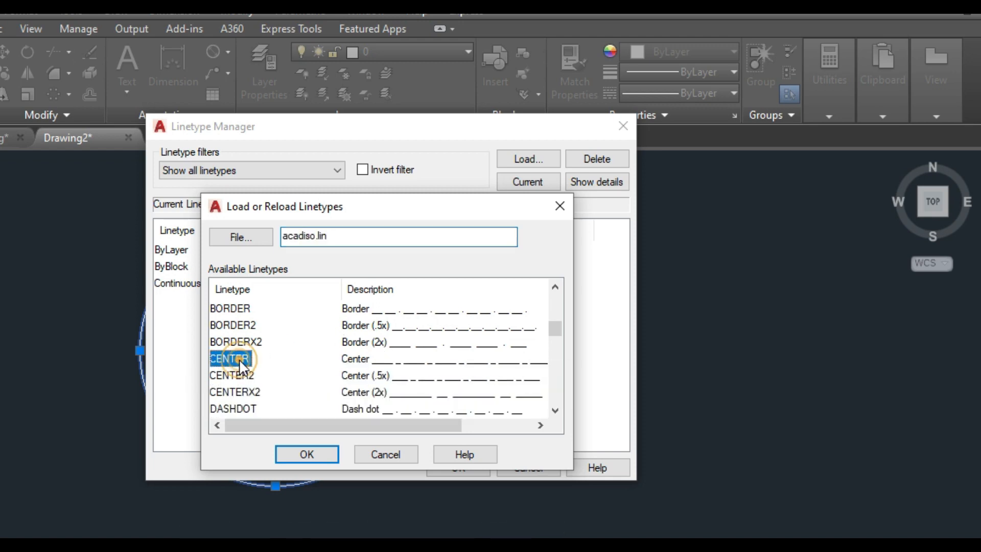
click(307, 454)
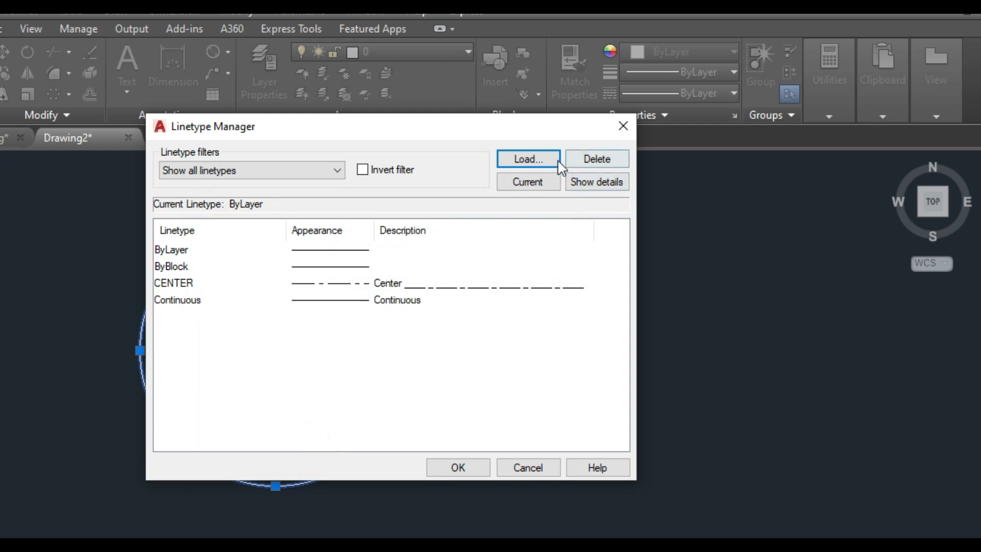
click(531, 160)
click(560, 206)
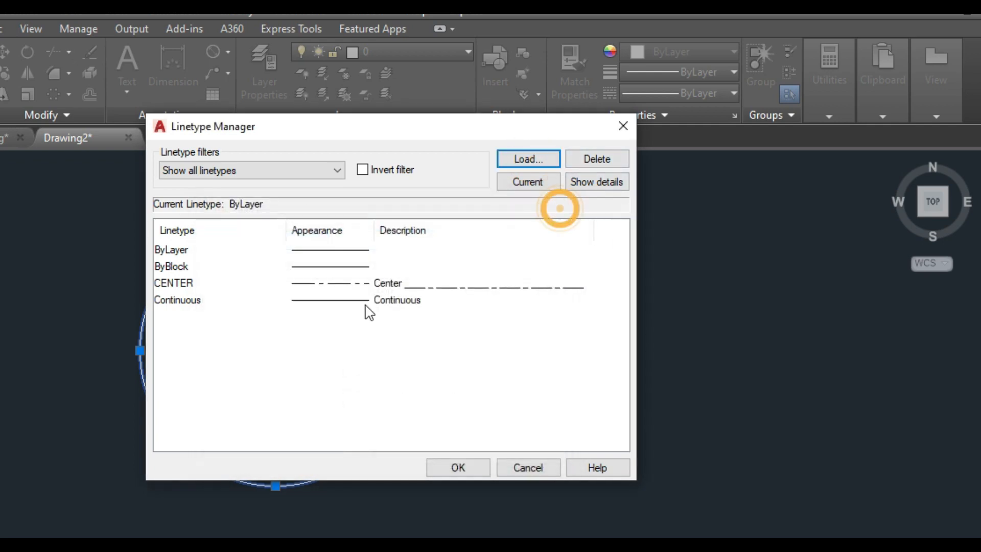
click(445, 470)
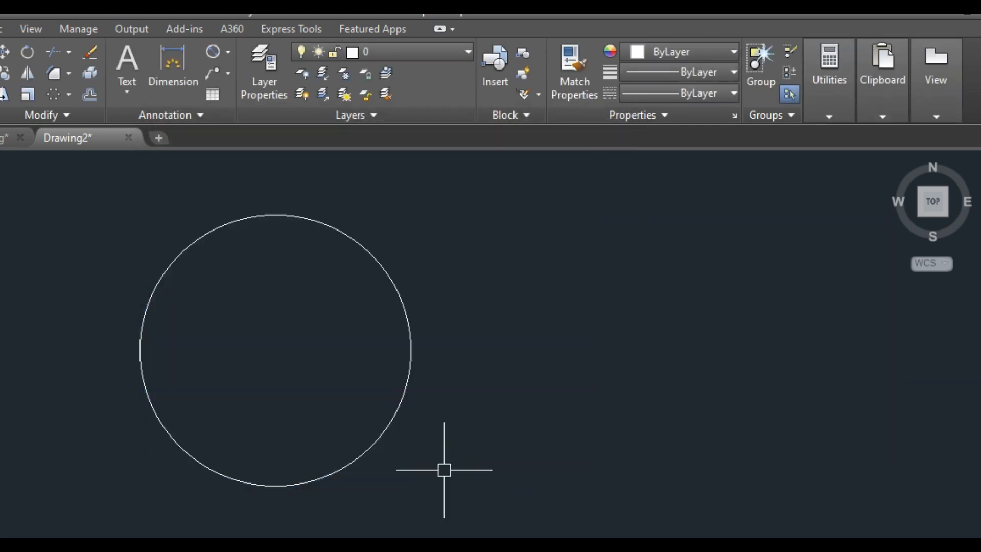
- Apply the CENTER linetype to the 400-diameter circle and clear the selection
click(473, 394)
click(632, 351)
click(698, 92)
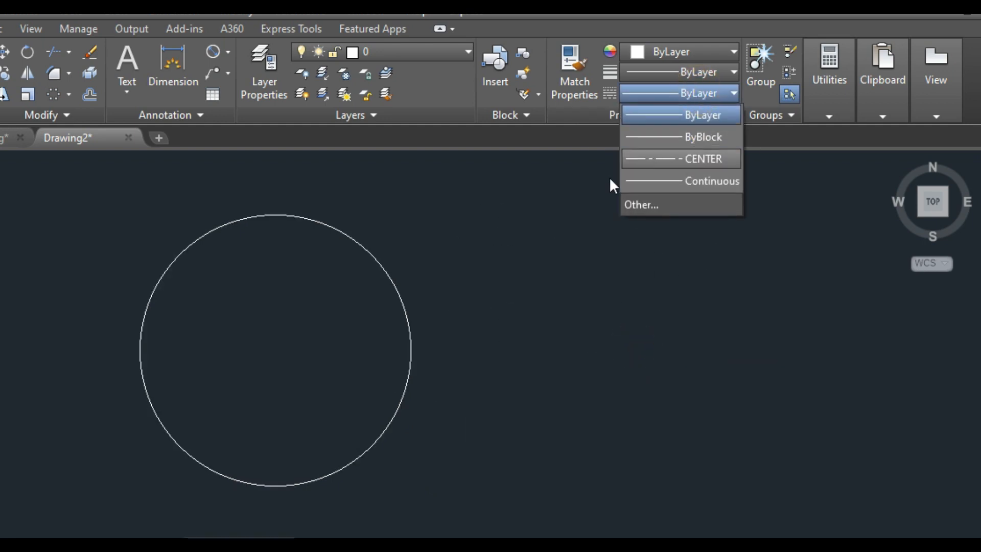
click(501, 438)
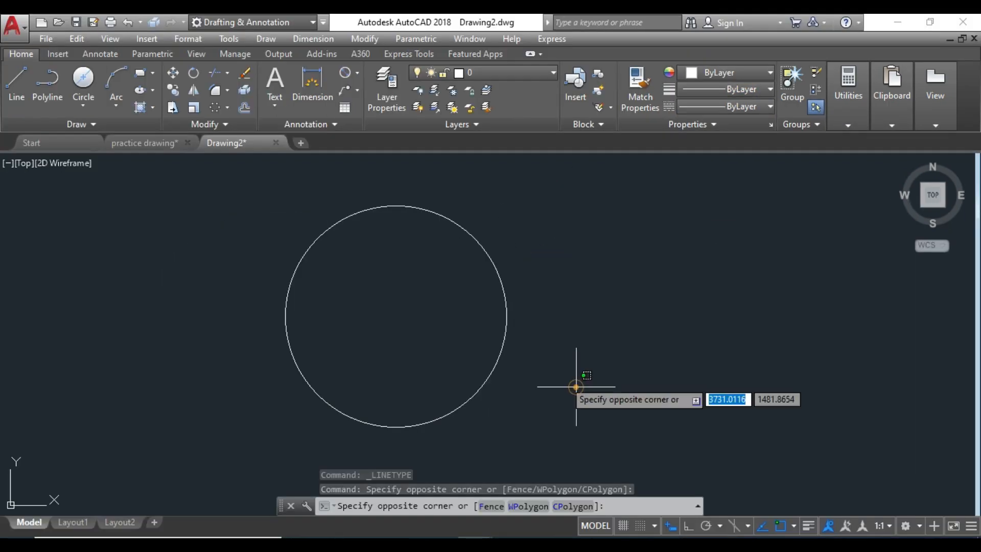
click(335, 333)
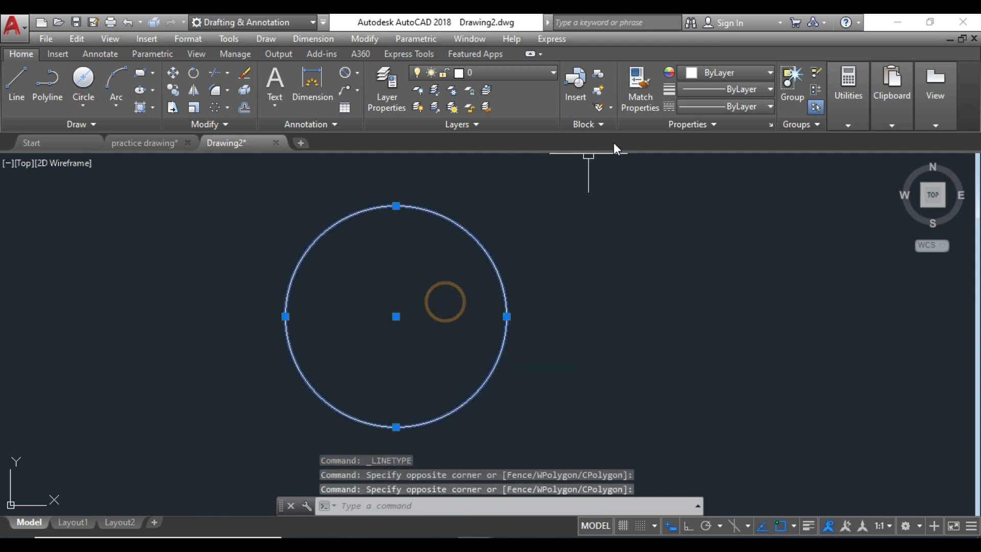
click(715, 107)
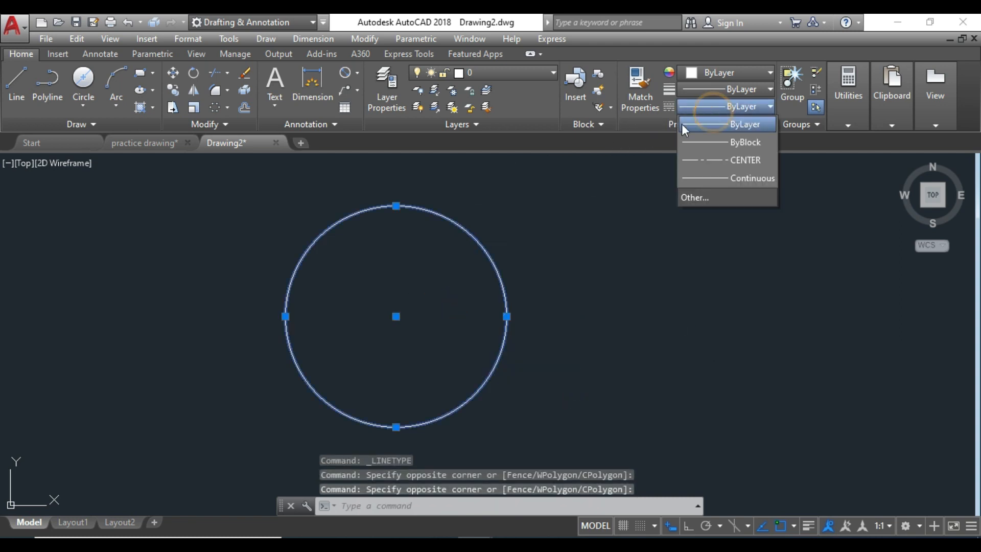
click(712, 159)
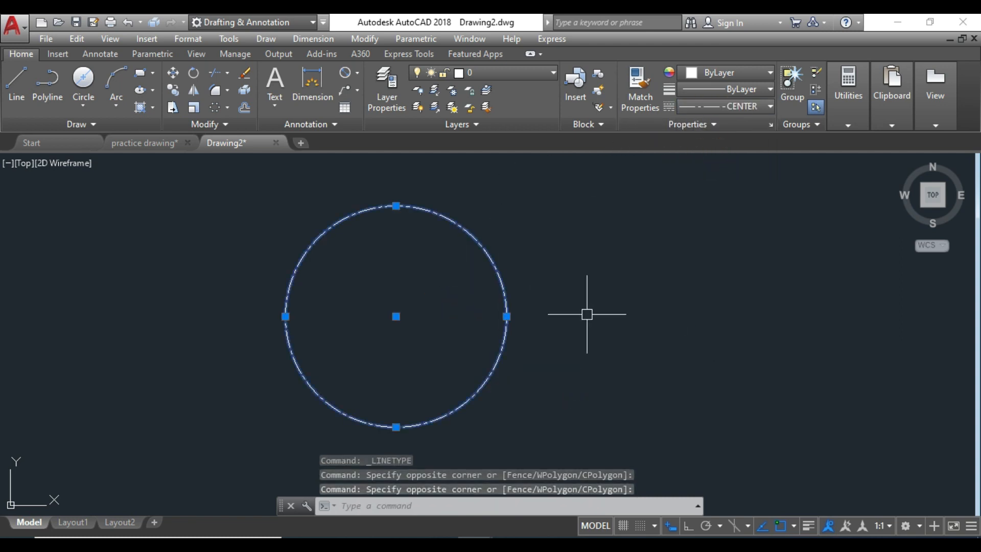
key(Escape)
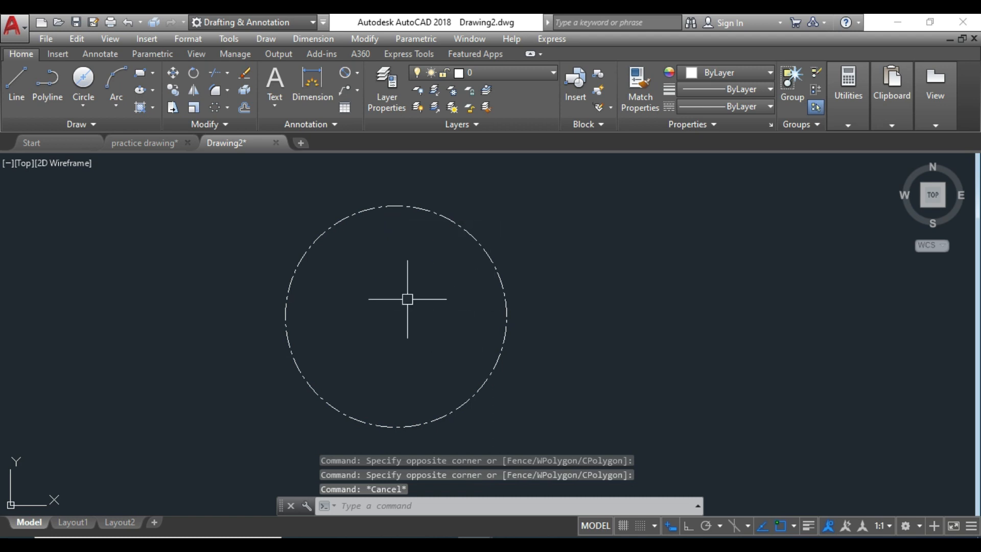
- Check the central hole in the Acrobat Reader reference, and draw a circle of radius 52 concentric with the centreline circle in AutoCAD
key(alt+Tab)
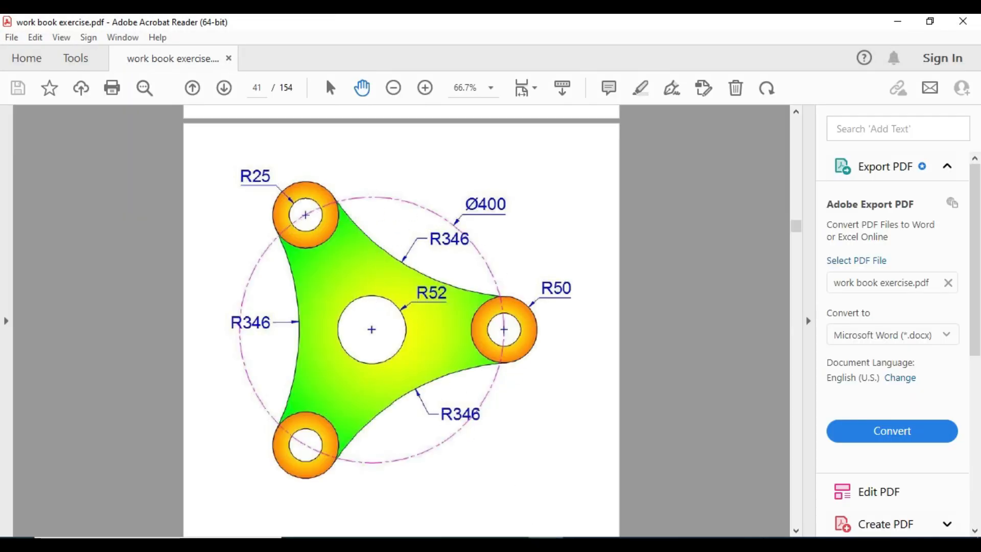
key(alt+Tab)
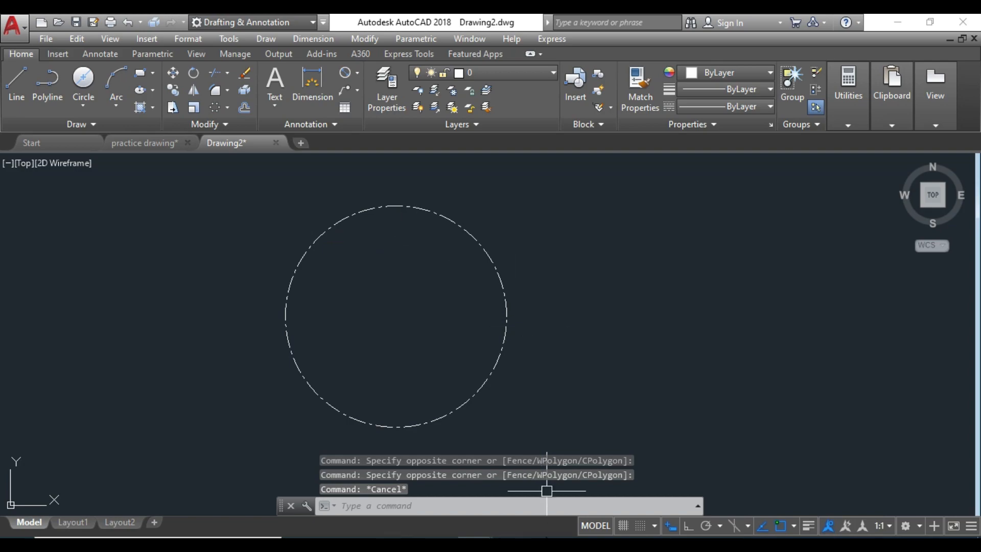
key(alt+Tab)
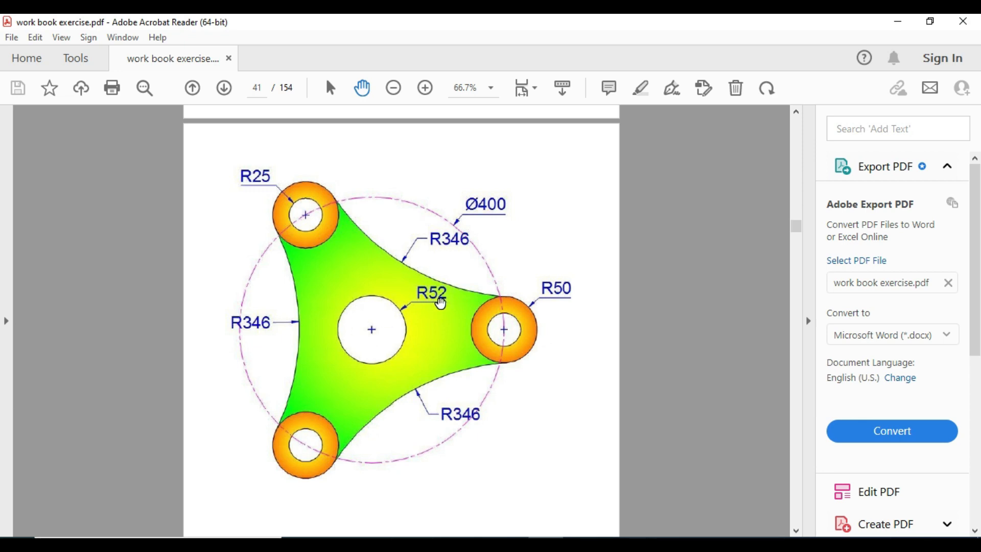
key(alt+Tab)
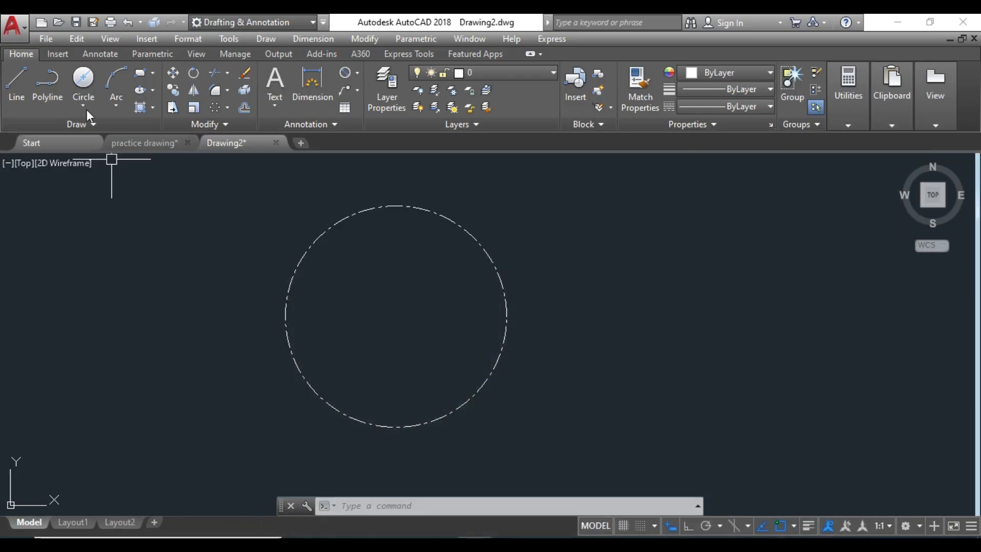
click(93, 103)
click(119, 131)
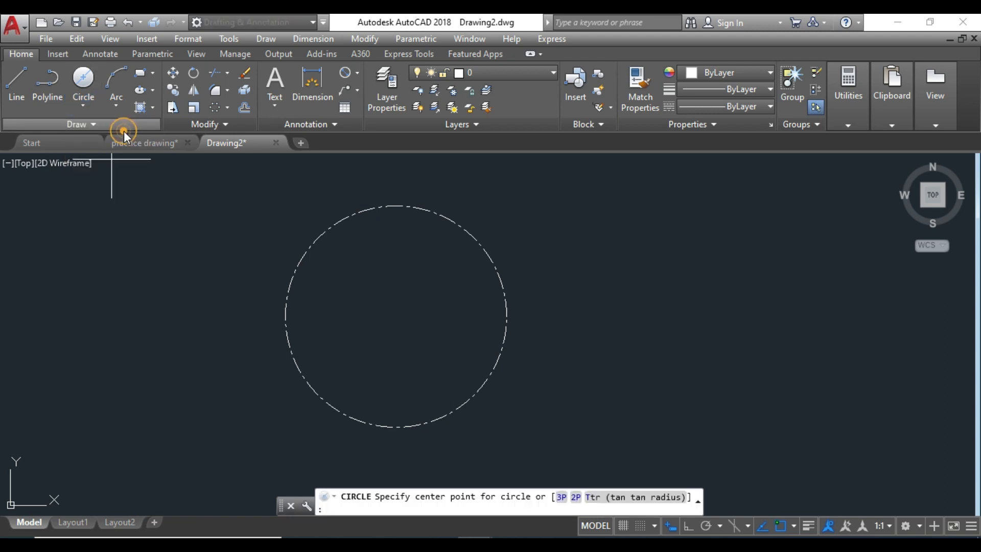
click(392, 314)
text(52)
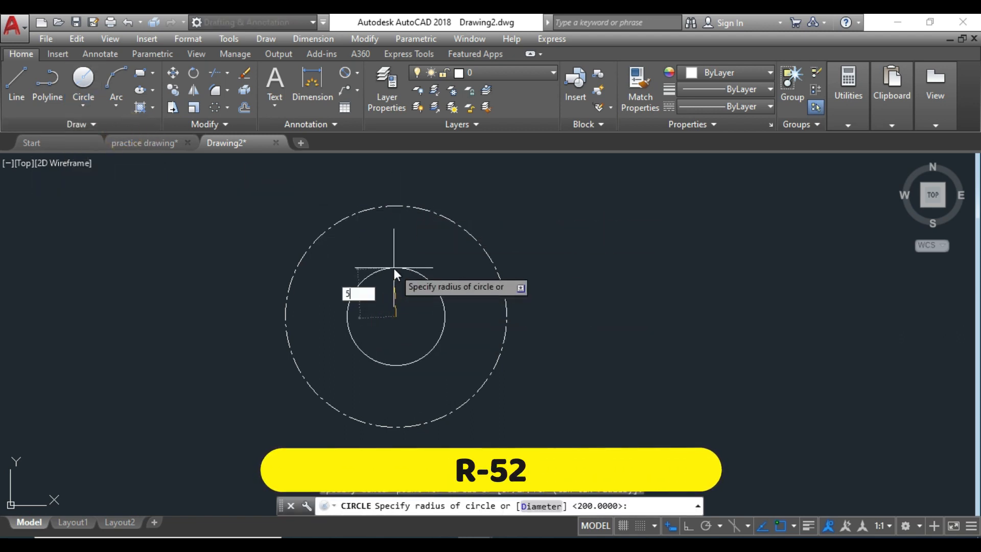
key(Return)
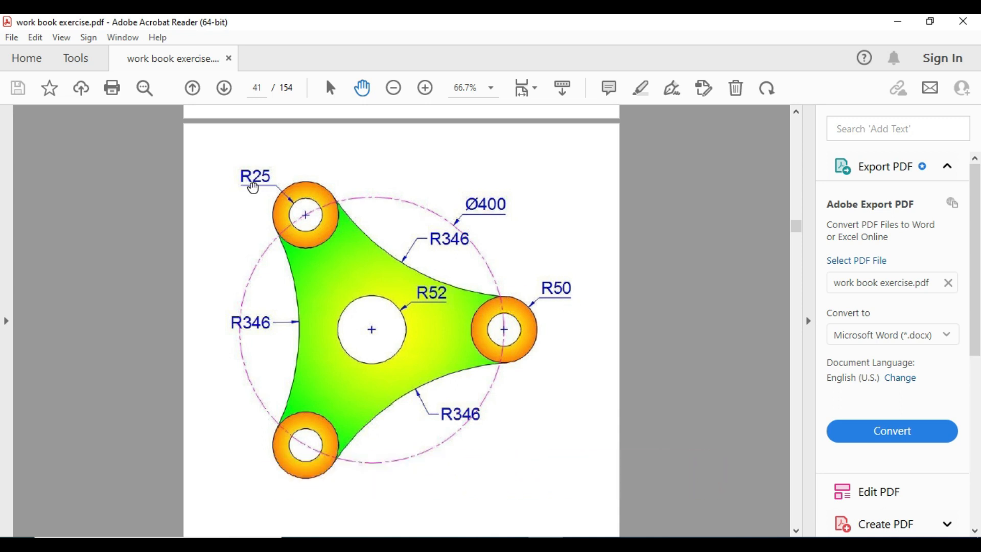
- Return to AutoCAD and draw a circle of radius 50 centred on the right quadrant of the dash-dot centreline circle
click(476, 545)
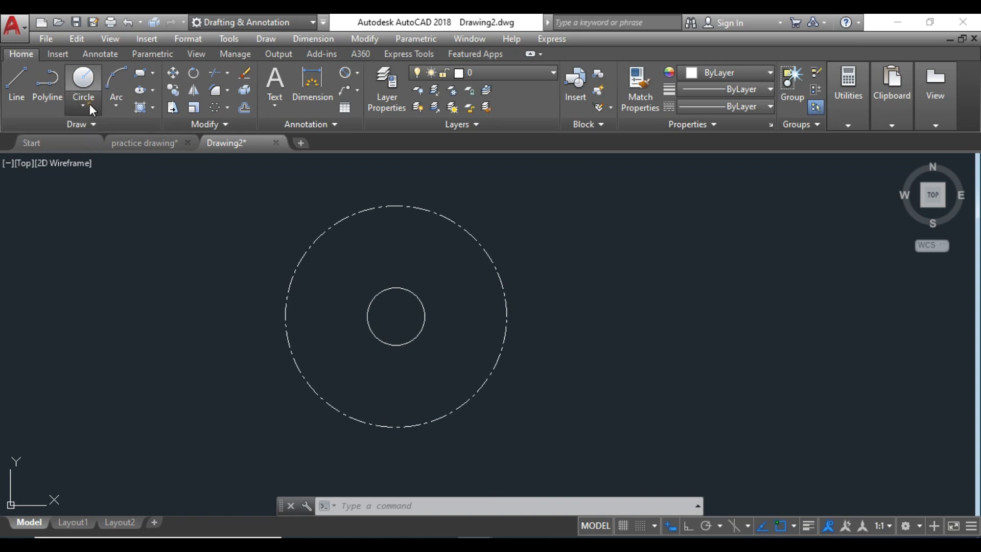
click(90, 104)
click(106, 137)
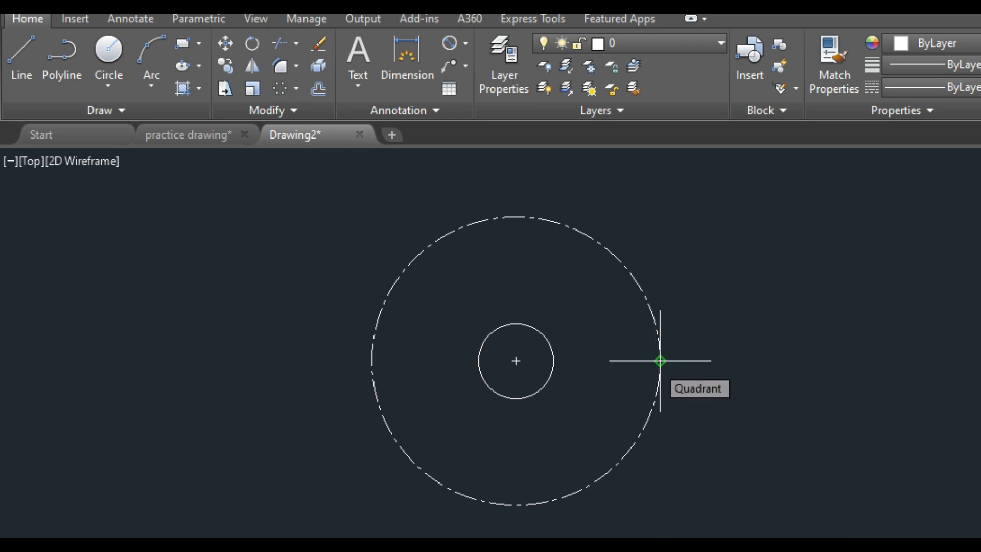
click(660, 361)
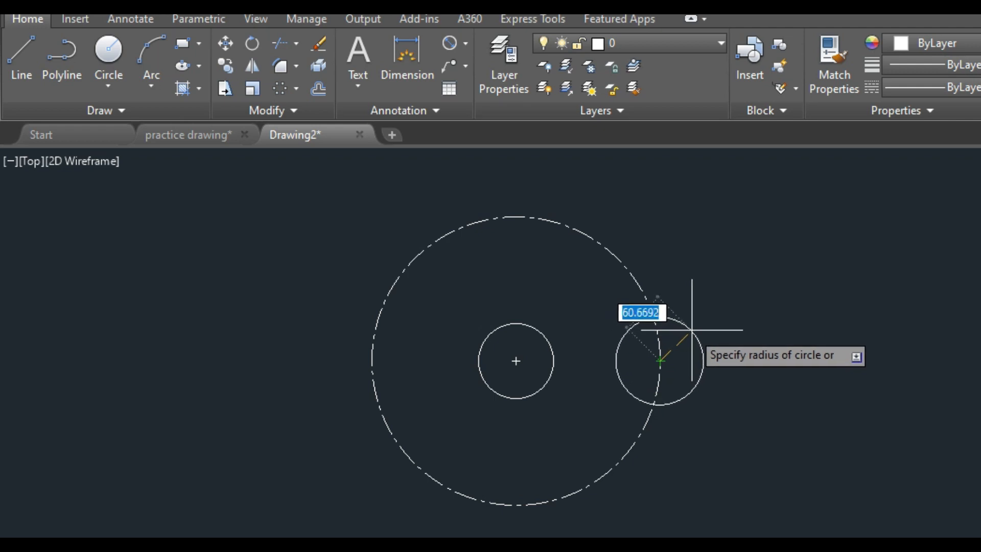
text(50)
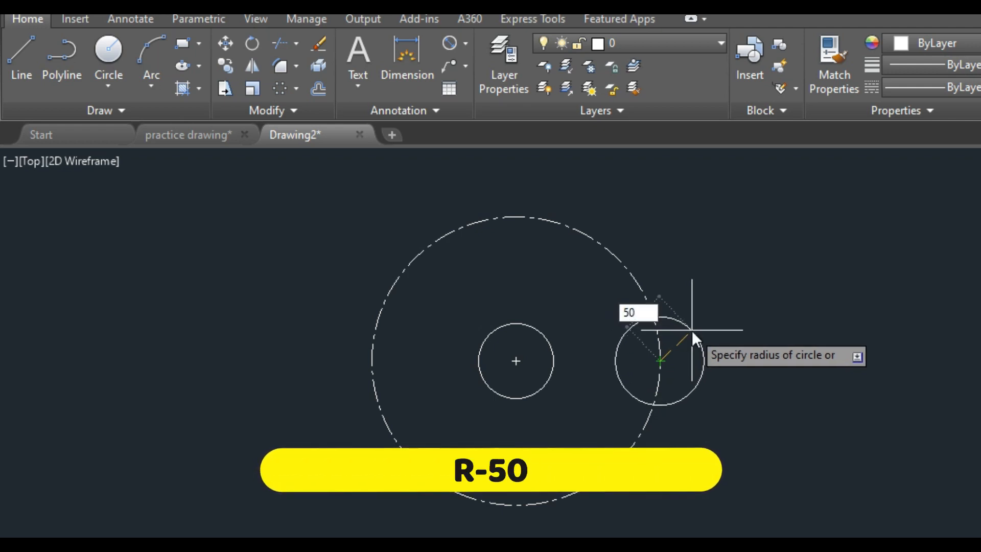
key(Return)
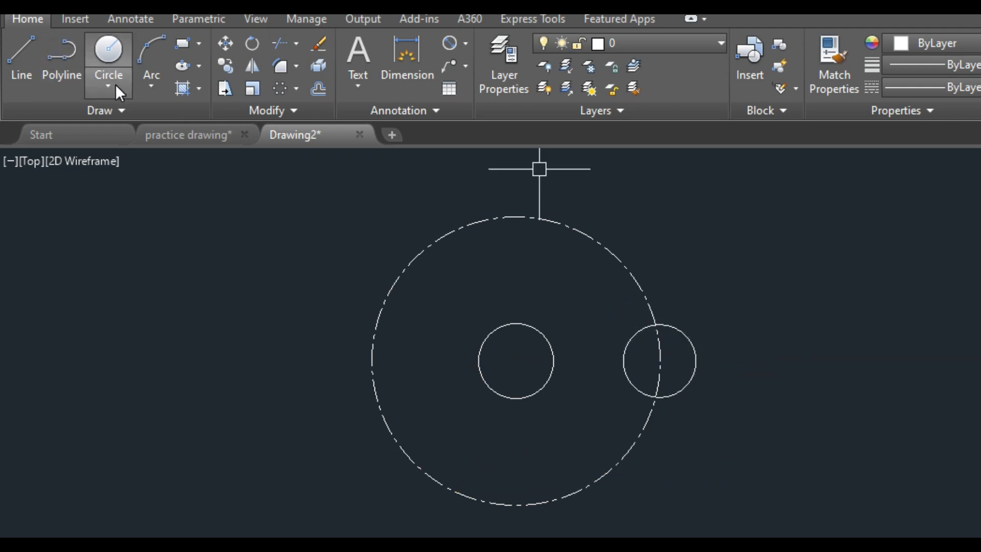
- Draw a circle of radius 25 concentric with the circle on the centreline's right quadrant
click(109, 55)
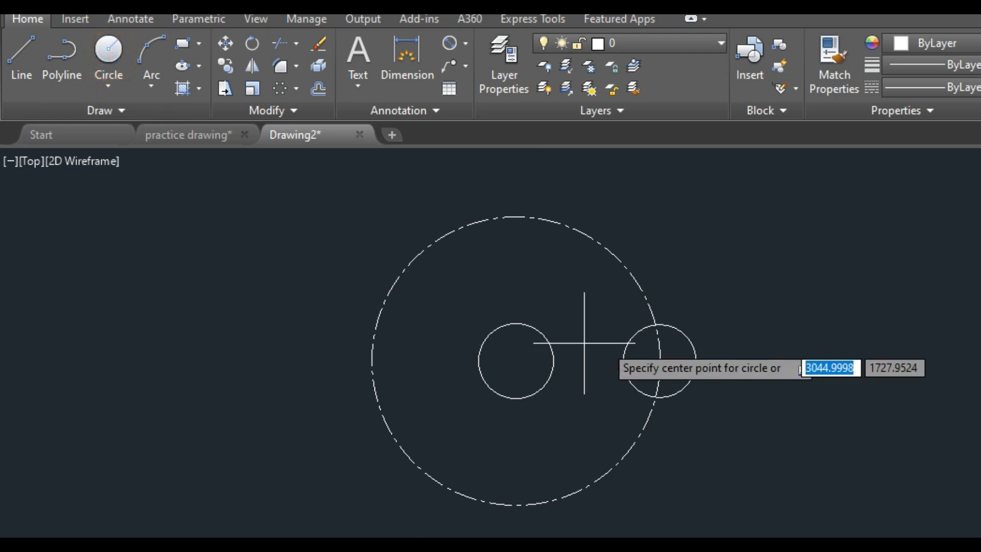
click(660, 361)
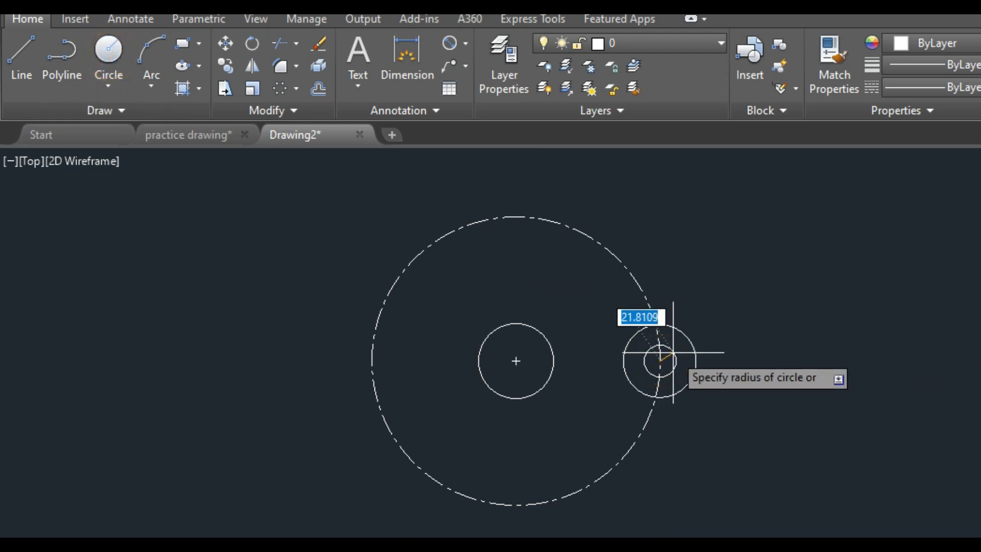
text(25)
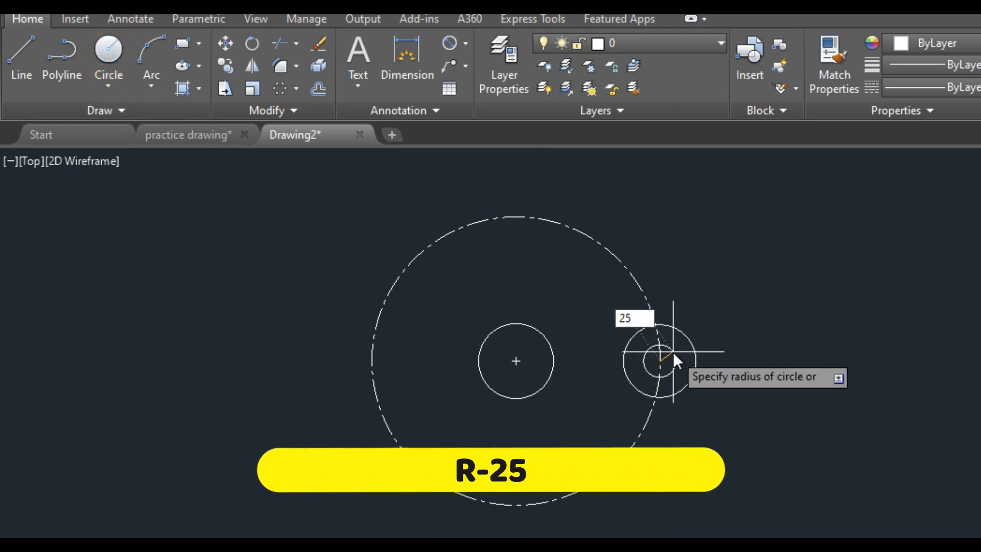
key(Return)
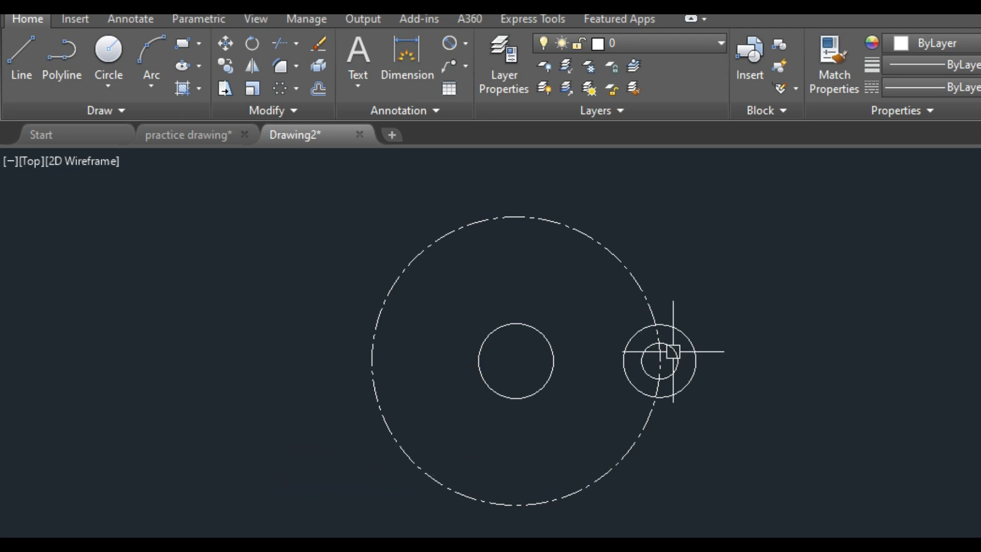
- Create a polar array of the two concentric lobe circles about the centre of the R52 hole
scroll(673, 352, up, 4)
scroll(588, 277, down, 4)
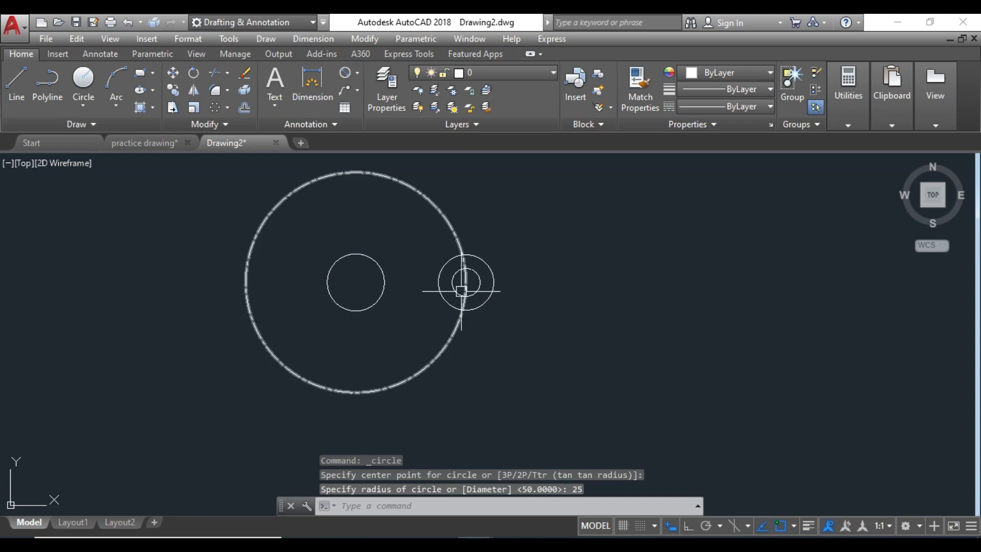
middle_drag(522, 322, 548, 341)
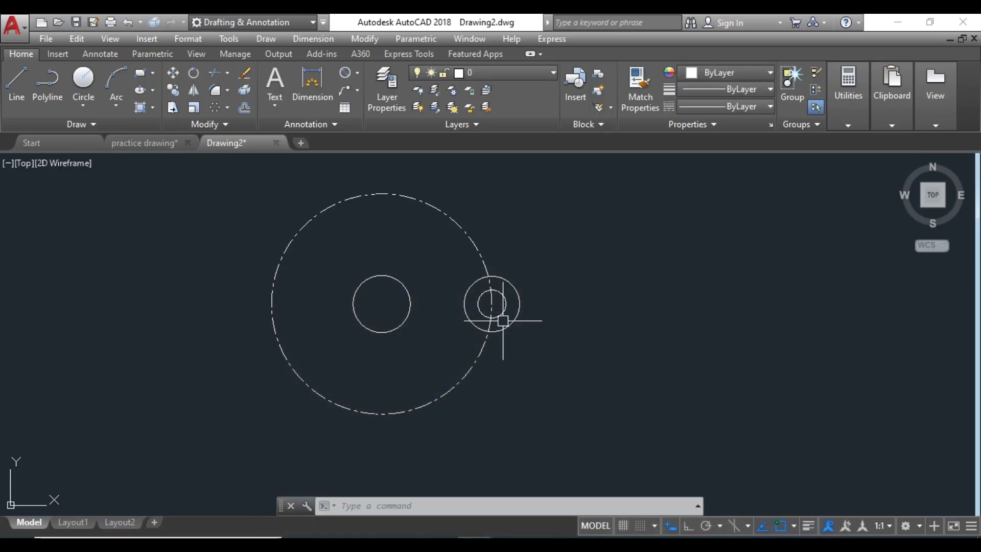
middle_drag(503, 289, 523, 307)
scroll(523, 304, up, 2)
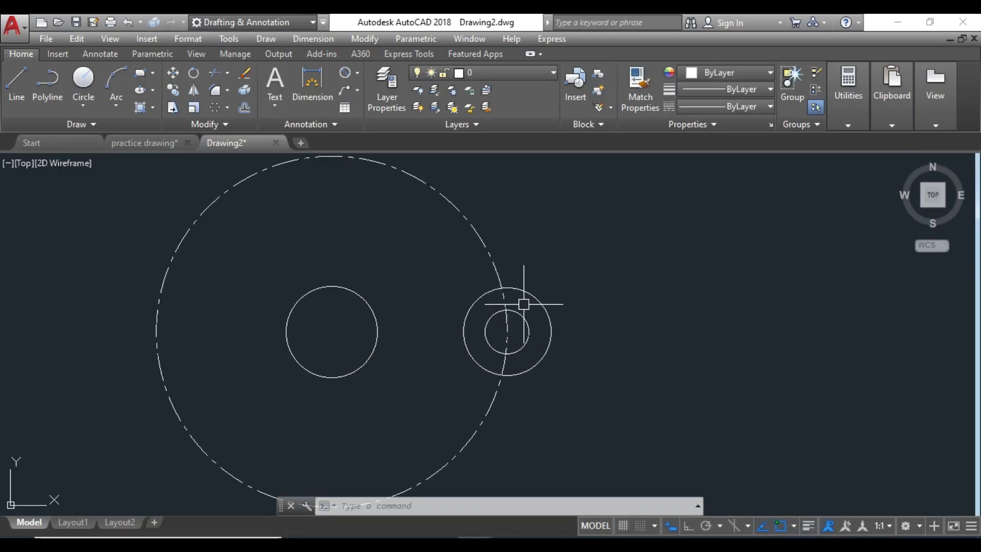
scroll(530, 308, down, 2)
click(560, 358)
scroll(552, 351, up, 2)
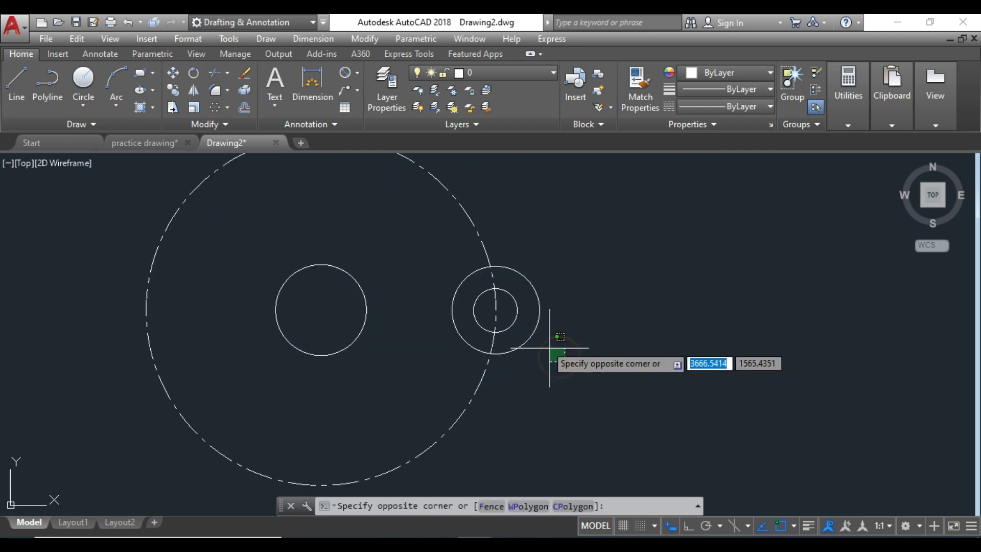
click(529, 305)
scroll(389, 285, down, 2)
middle_drag(390, 284, 383, 302)
click(227, 108)
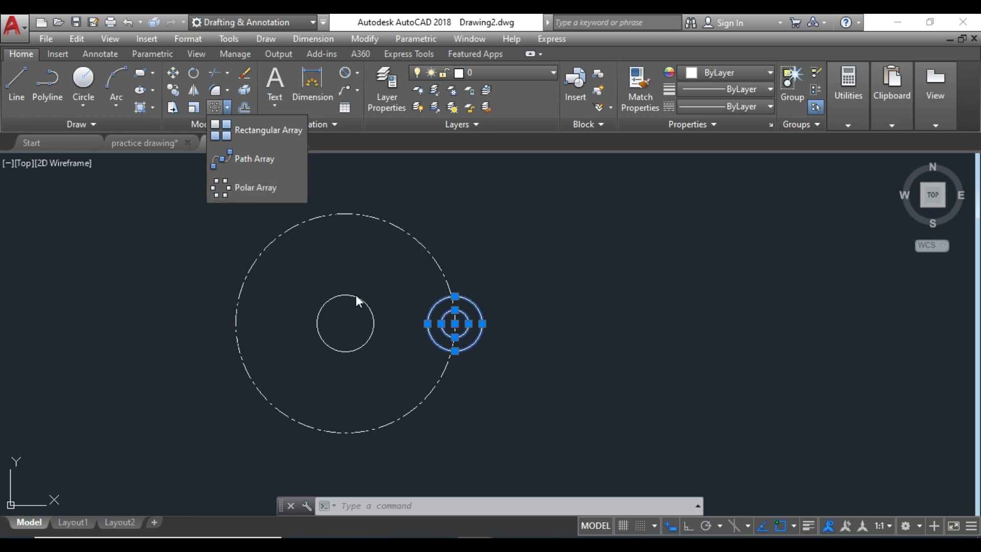
click(232, 193)
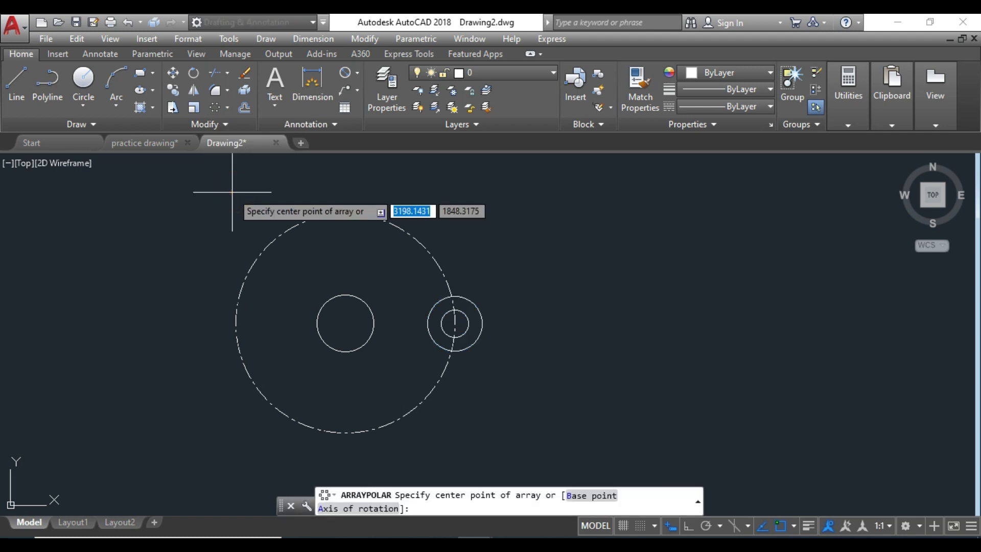
click(346, 324)
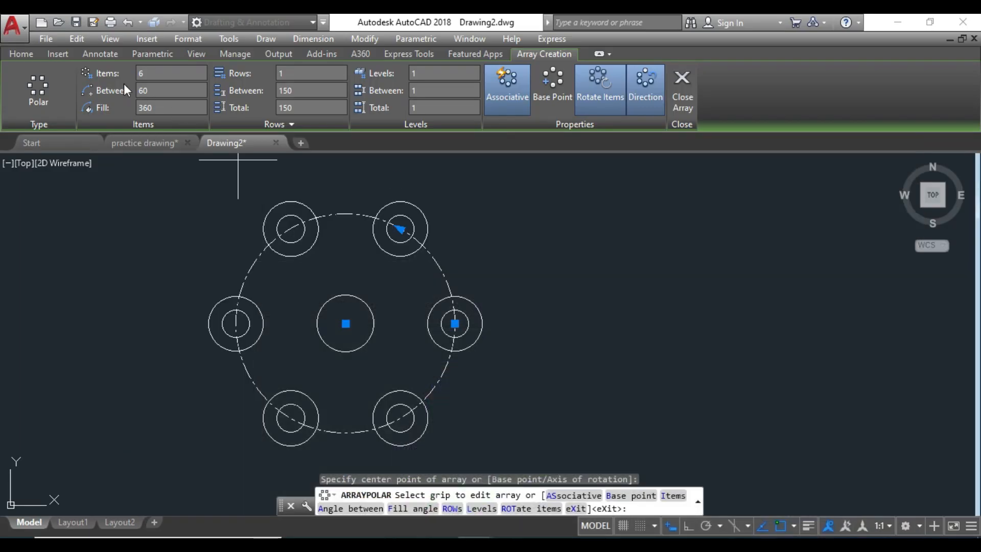
- Set the polar array to 3 items, compare it with the Acrobat Reader reference, and finish the array in AutoCAD
click(155, 75)
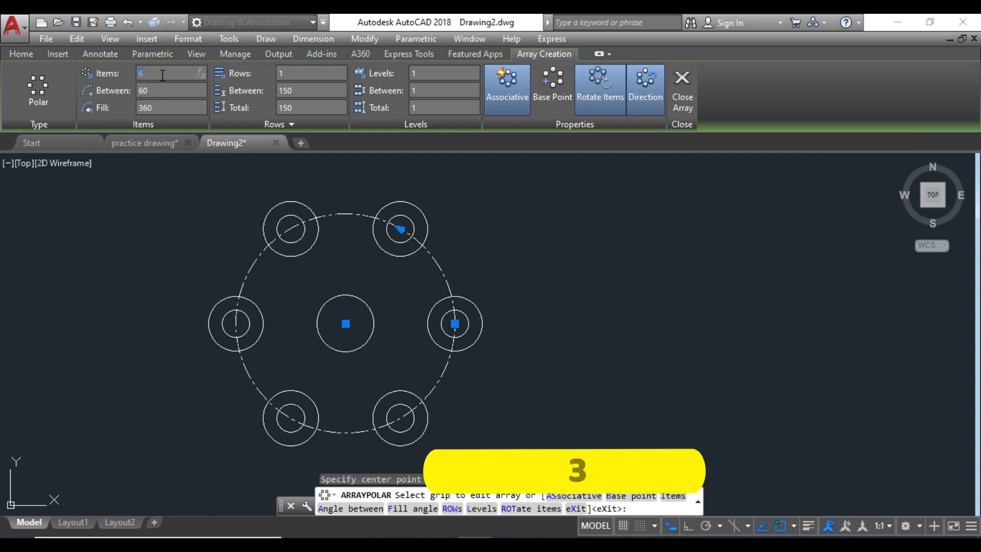
key(Return)
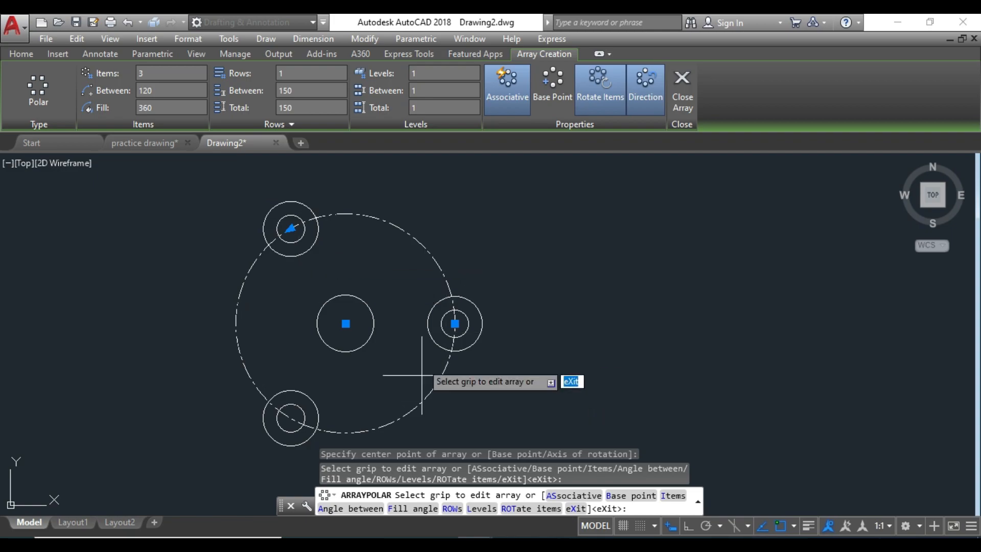
click(546, 545)
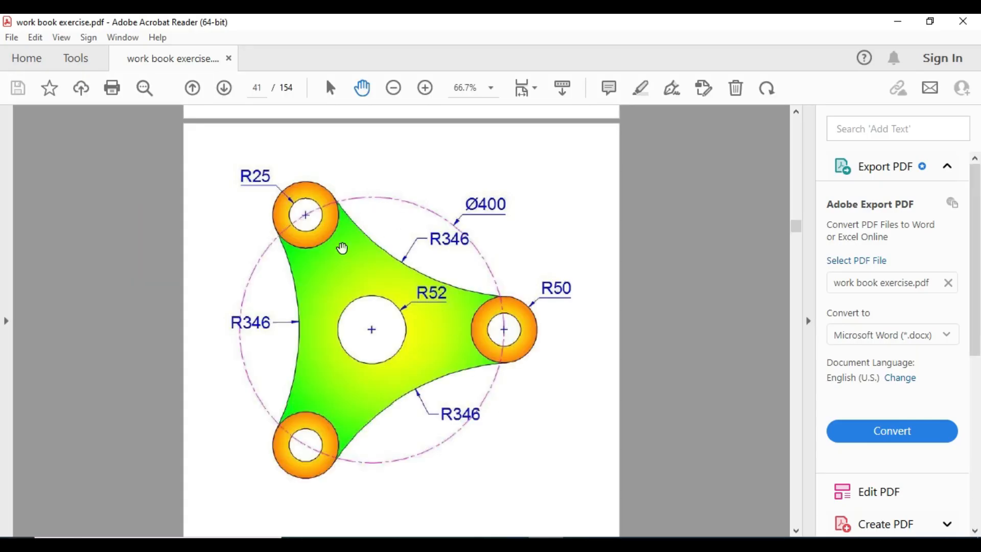
click(476, 546)
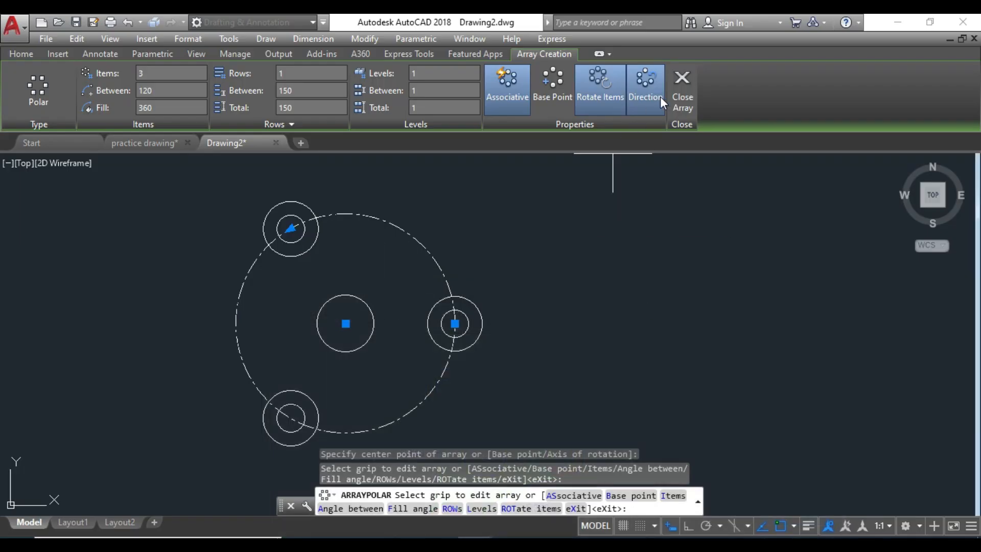
click(681, 93)
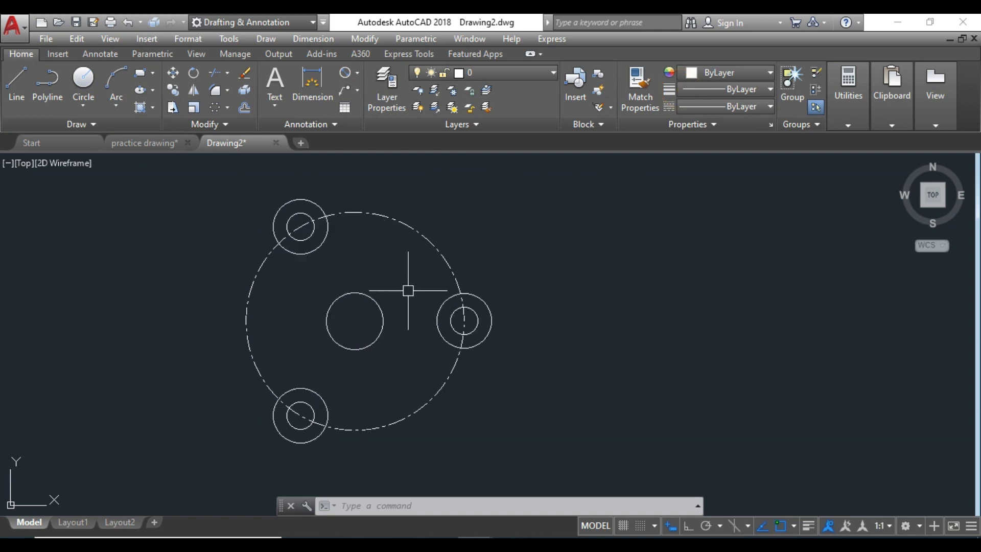
- Check the connecting arcs in the Acrobat Reader reference and set the Fillet radius to 346 in AutoCAD
click(546, 544)
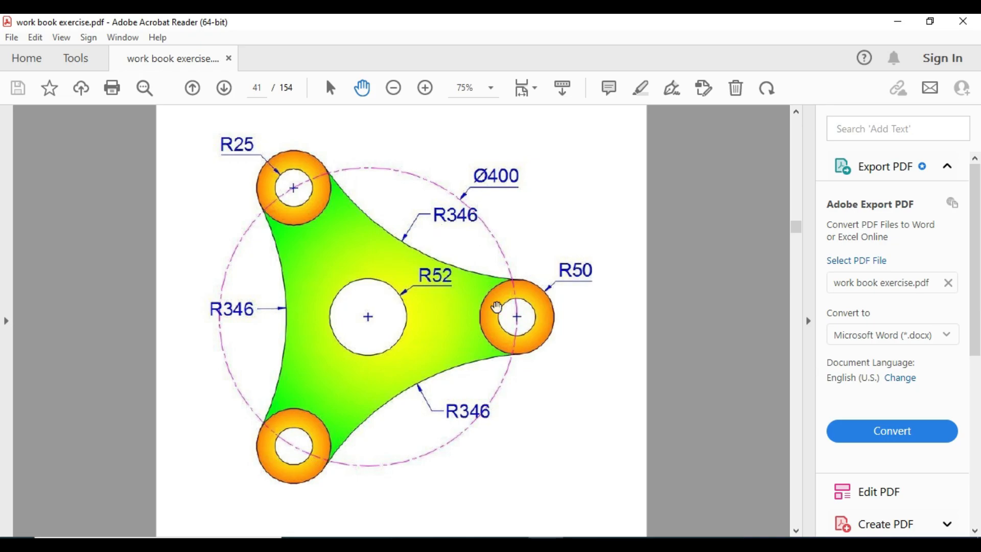
click(474, 545)
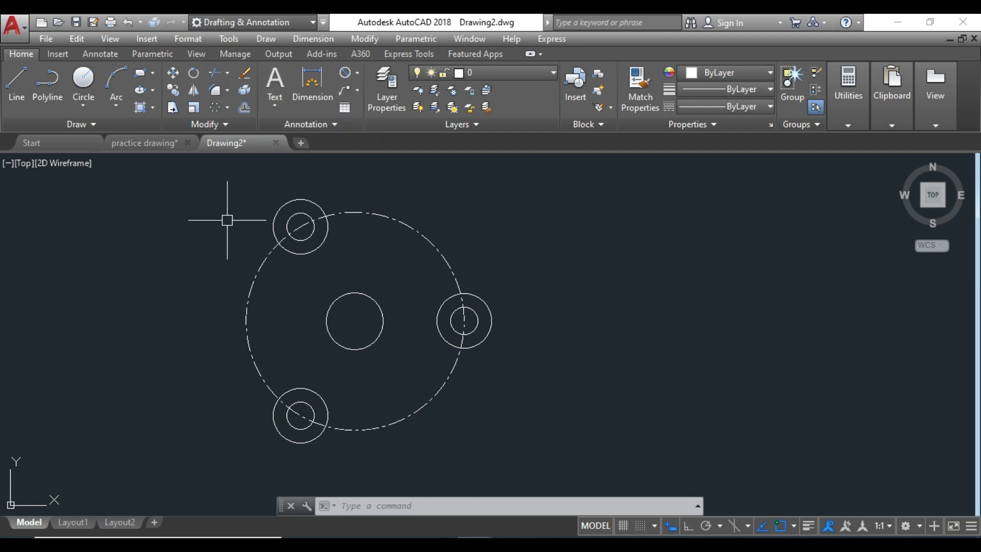
text(f)
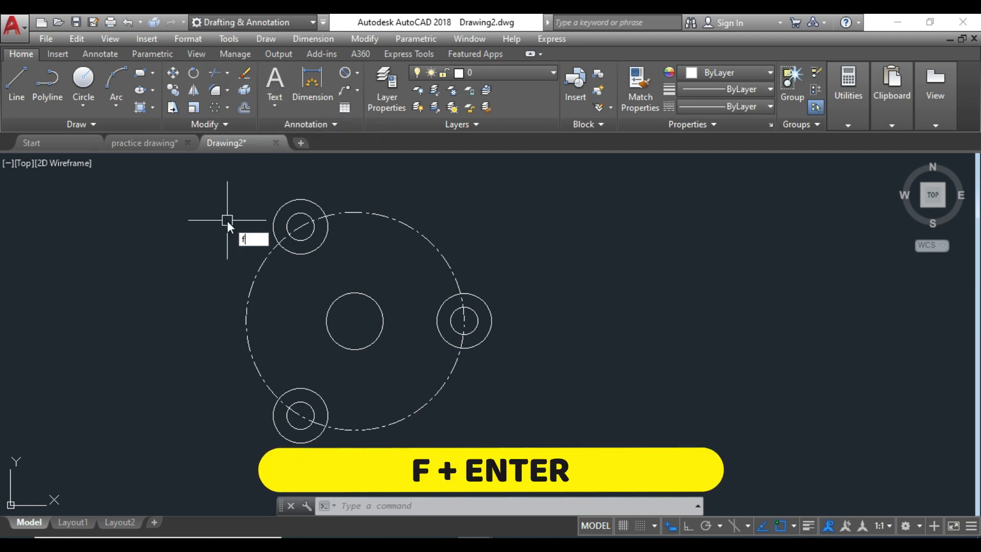
key(Return)
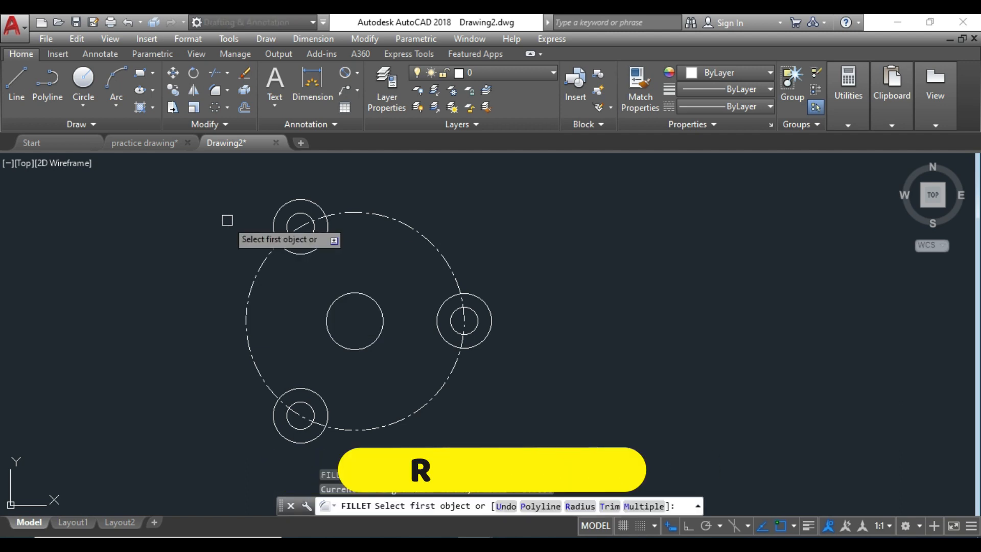
text(r)
key(Return)
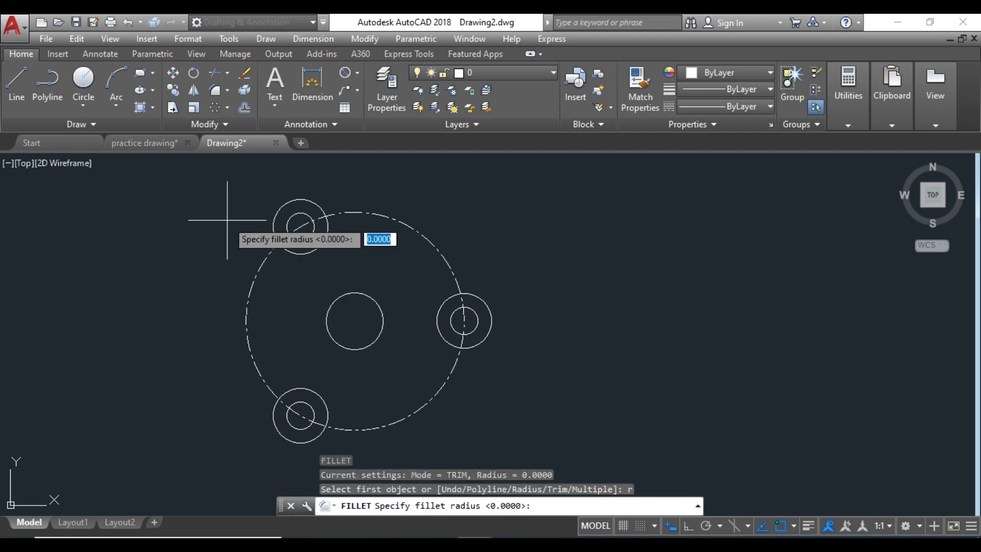
click(546, 545)
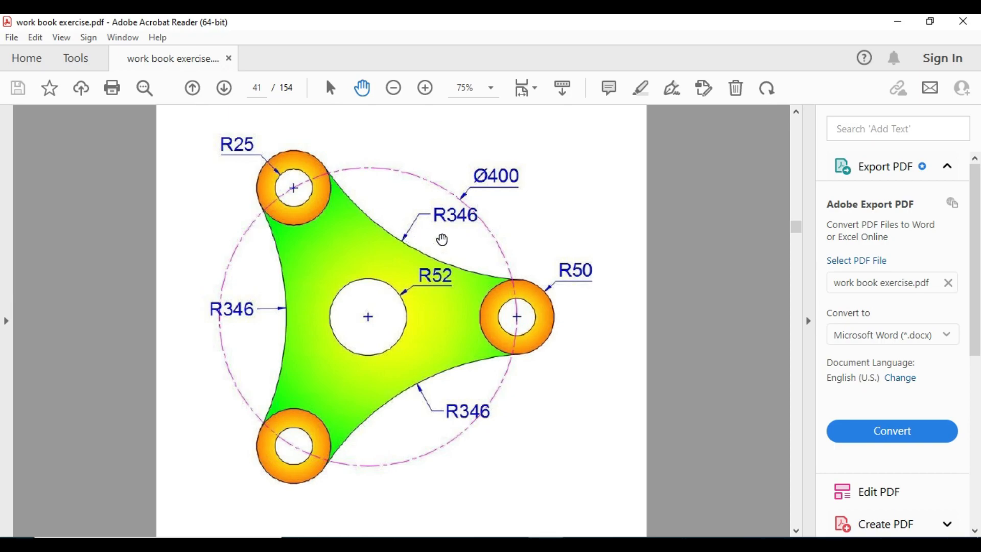
click(546, 545)
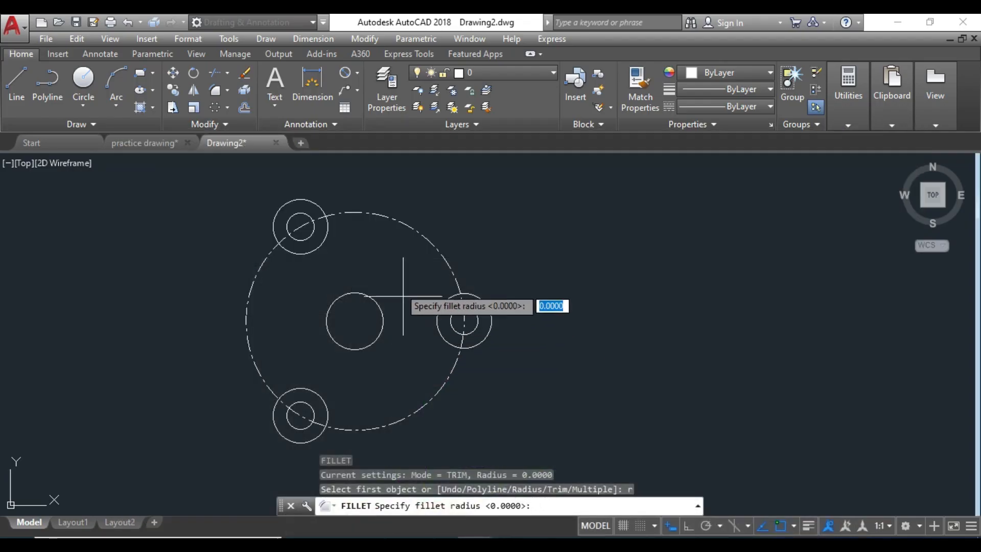
text(346)
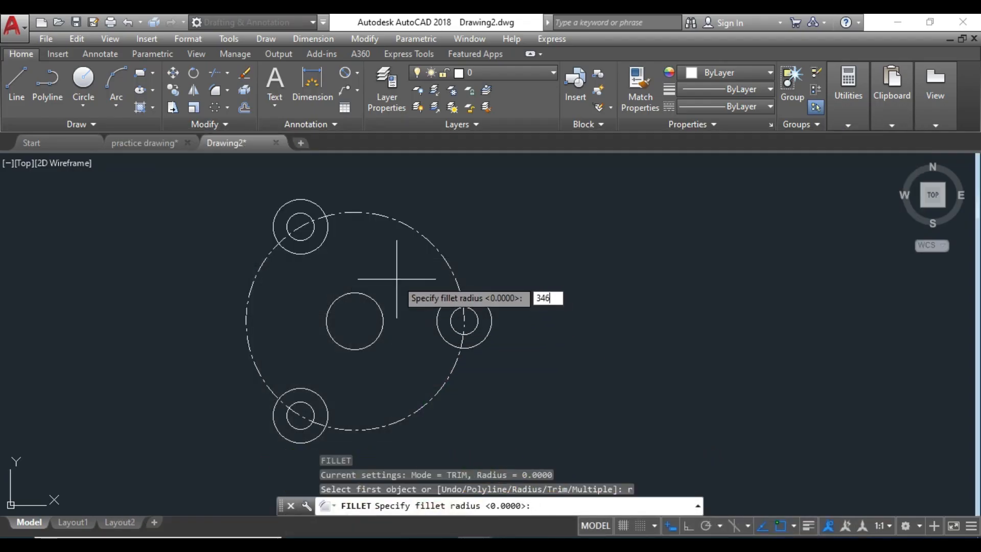
key(Return)
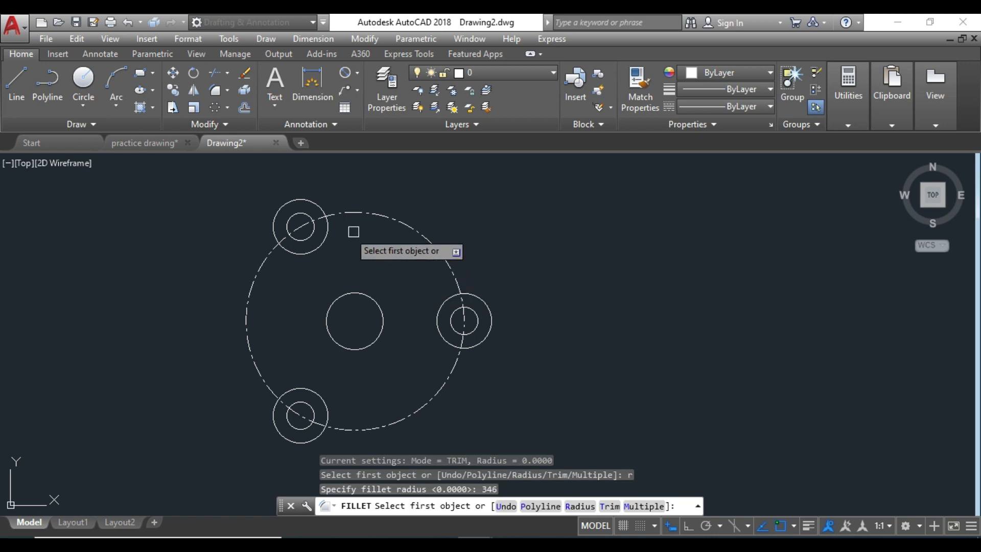
- Try to fillet the outer circles of the upper-left and right lobes, and leave the Fillet command
click(328, 224)
click(329, 224)
click(445, 307)
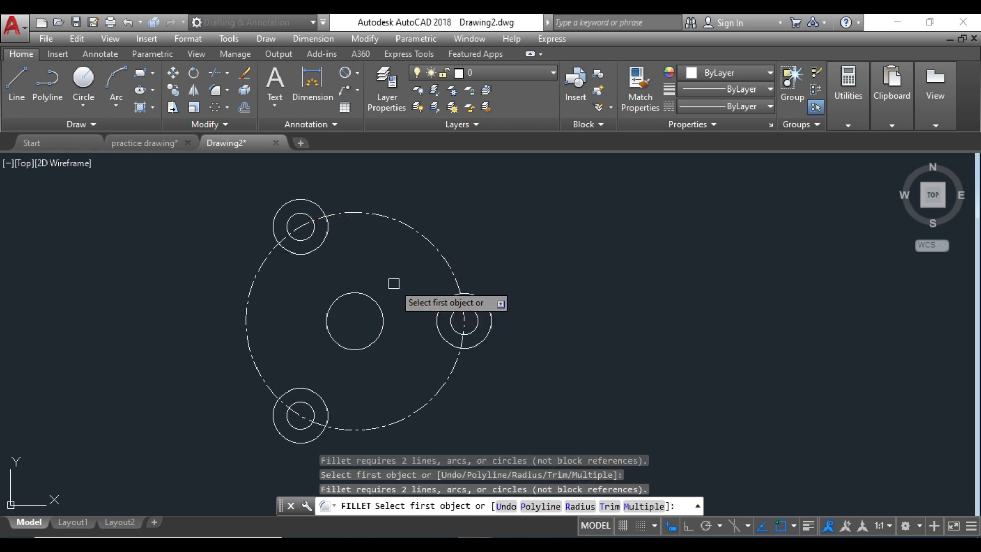
key(Escape)
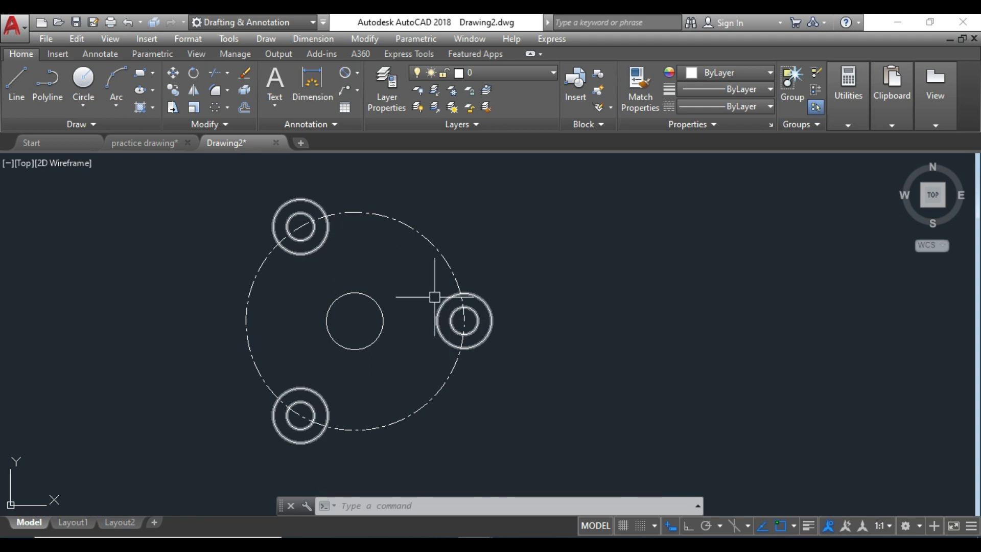
- Erase the polar array of lobe circles and undo the deletion
click(460, 322)
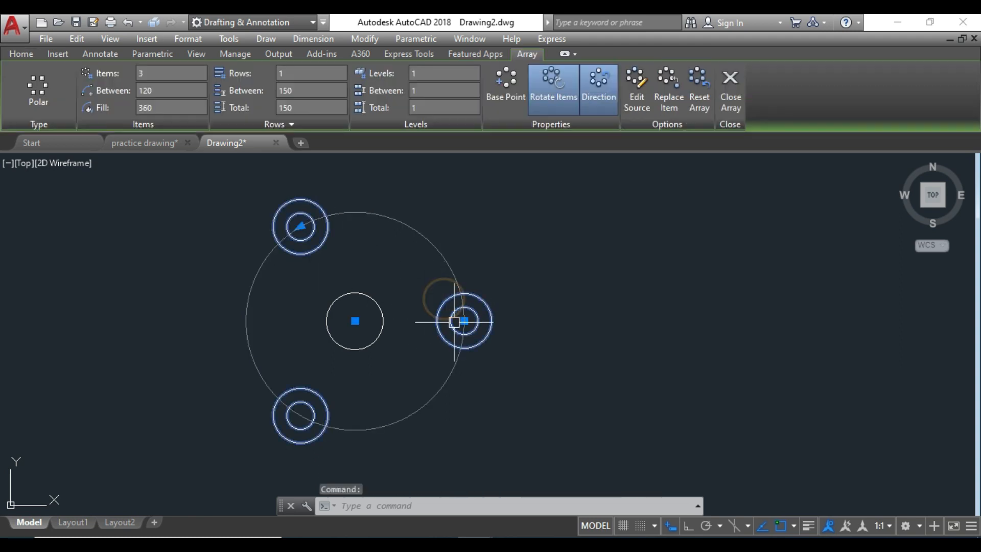
key(Delete)
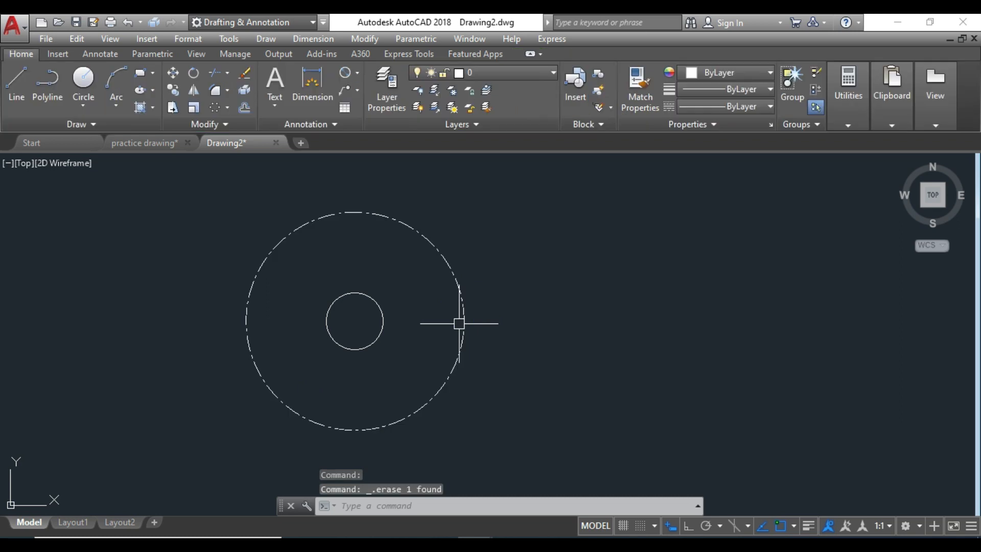
key(ctrl+z)
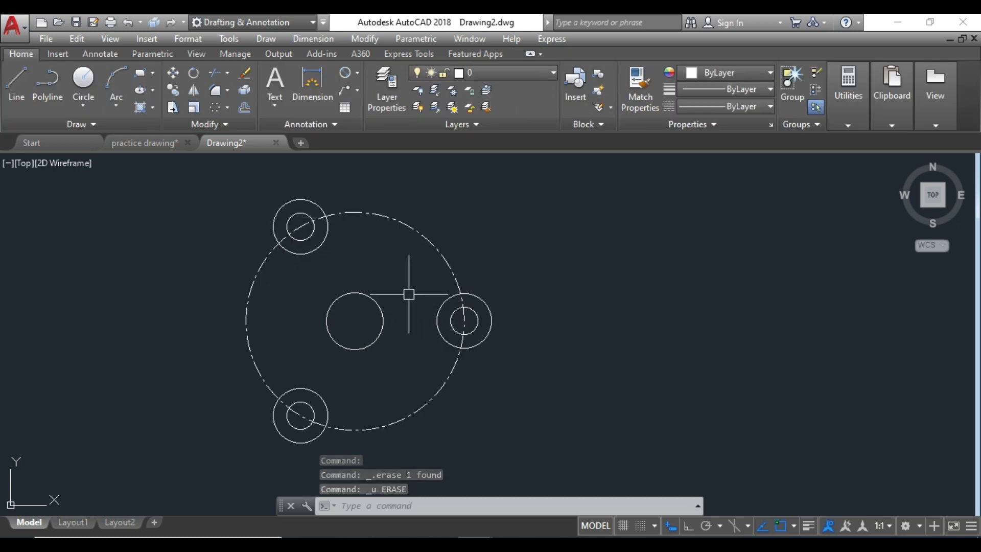
- Select the whole drawing and explode the polar array of lobe circles into separate objects
middle_drag(437, 286, 469, 274)
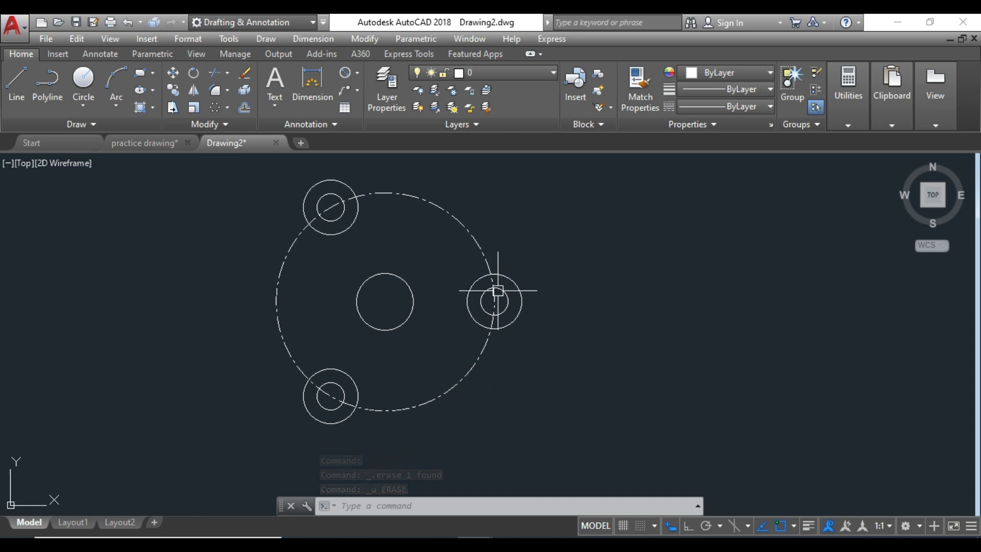
click(544, 411)
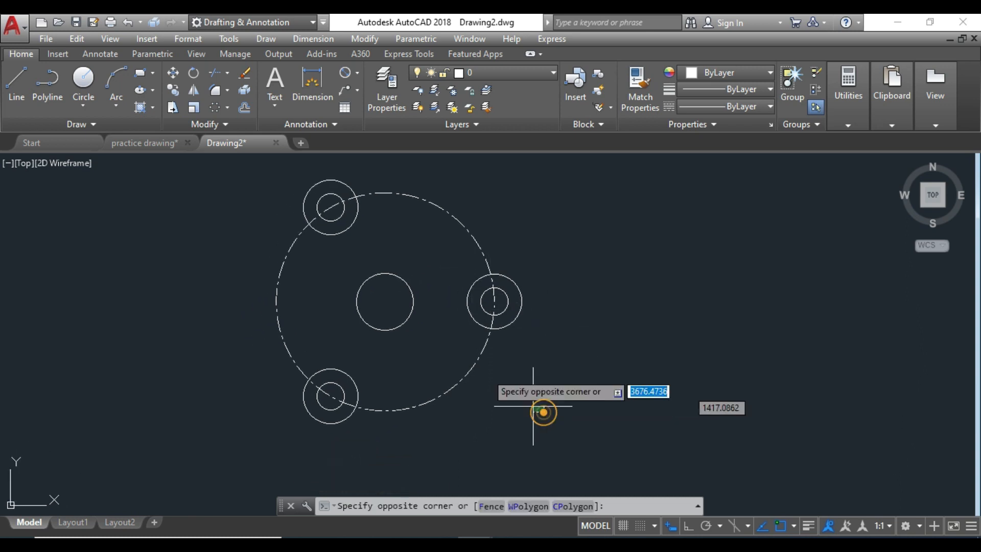
click(238, 180)
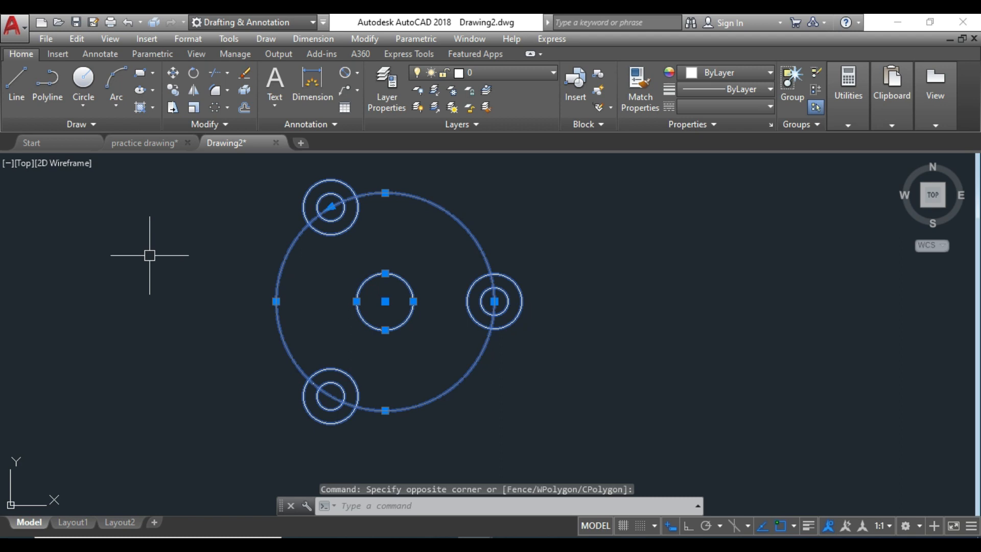
text(x)
key(Return)
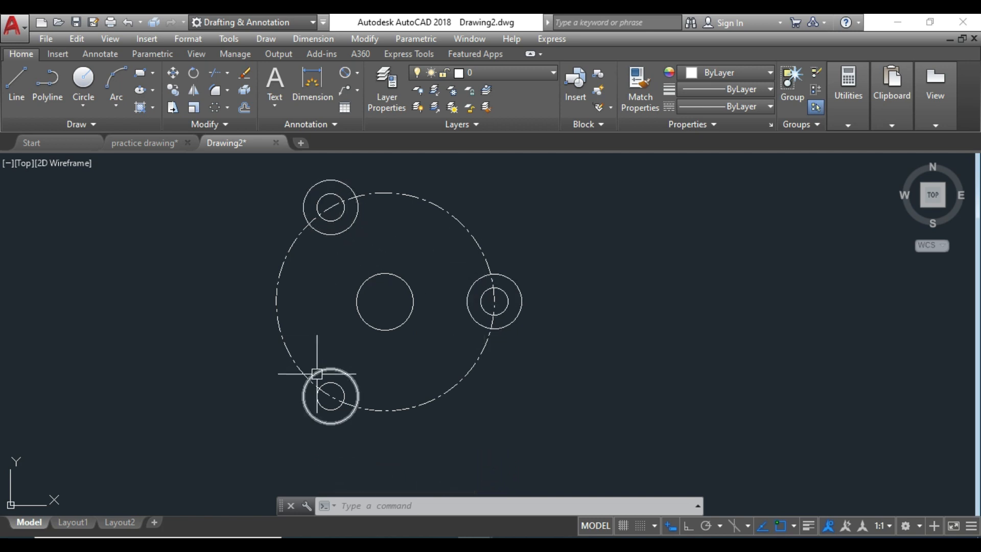
- Erase only the outer circle of the right lobe and undo the deletion
click(469, 305)
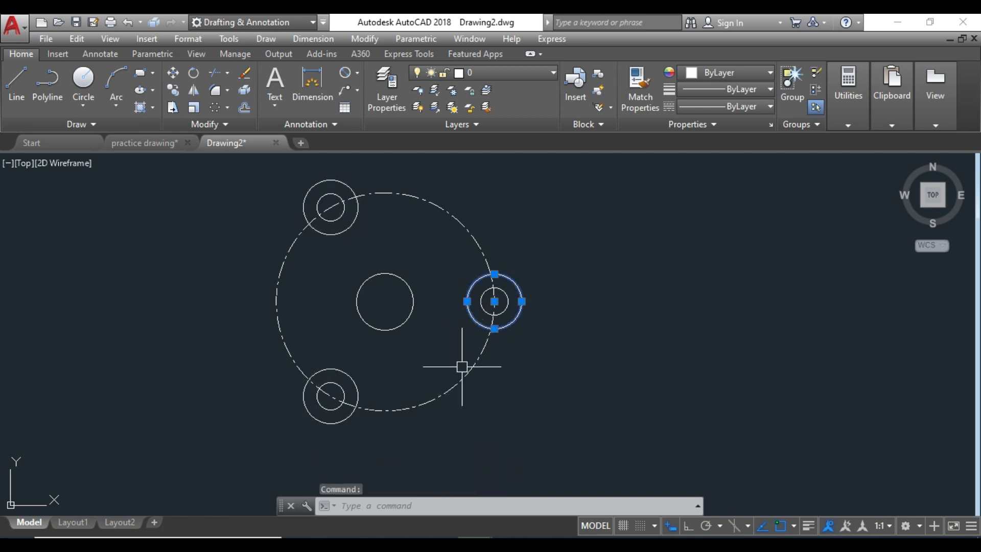
key(Delete)
key(ctrl+z)
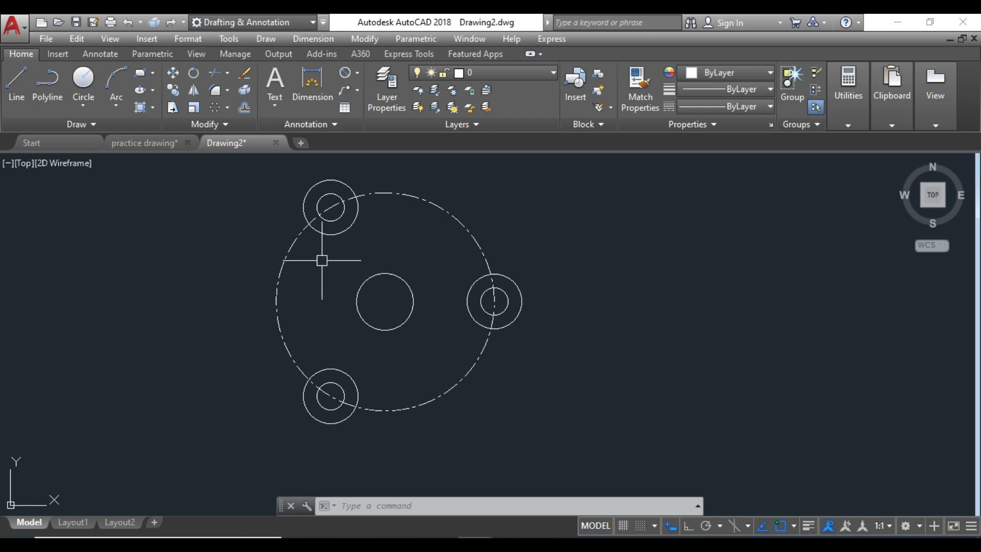
- Fillet the outer circles of the upper-left and right lobes with a radius of 346
key(Return)
text(r)
key(Return)
text(346)
key(Return)
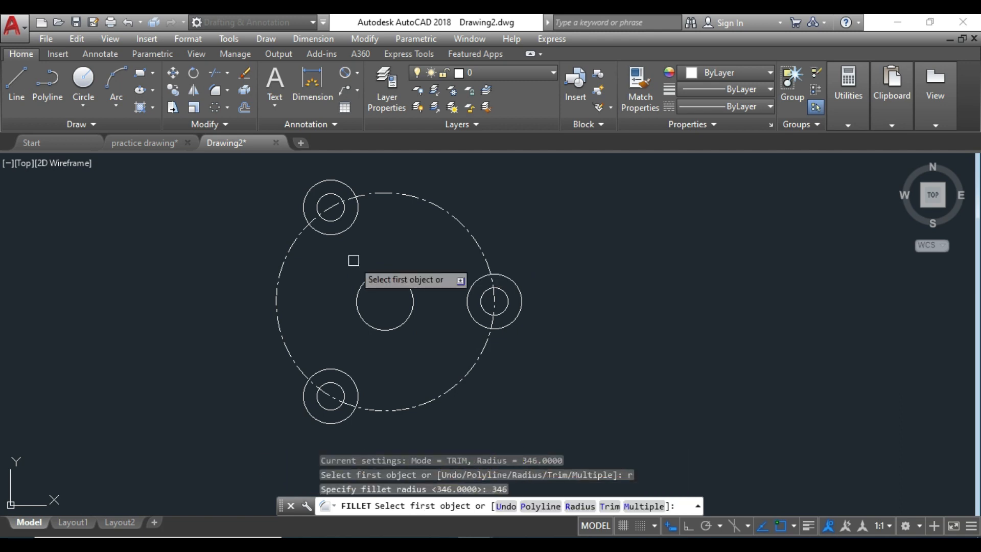
click(358, 218)
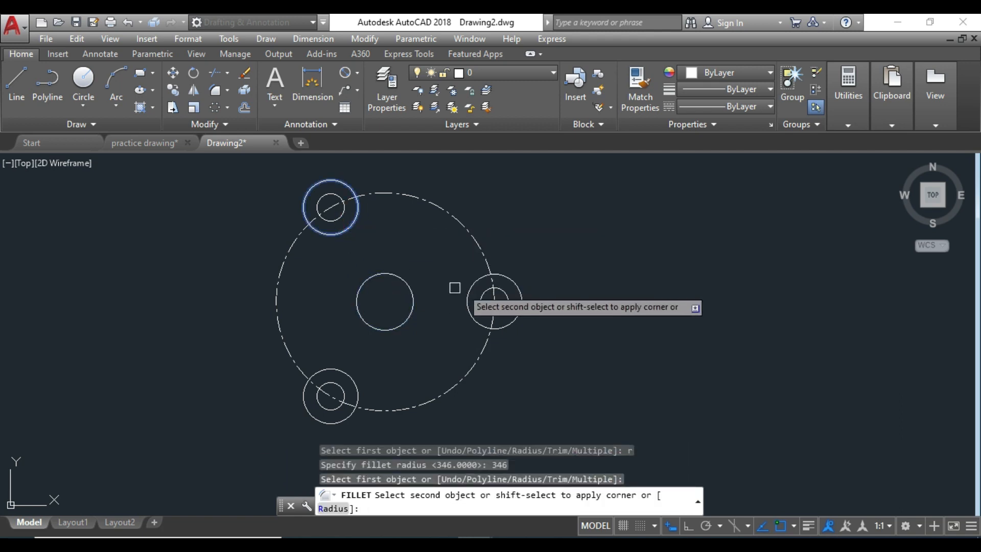
click(481, 281)
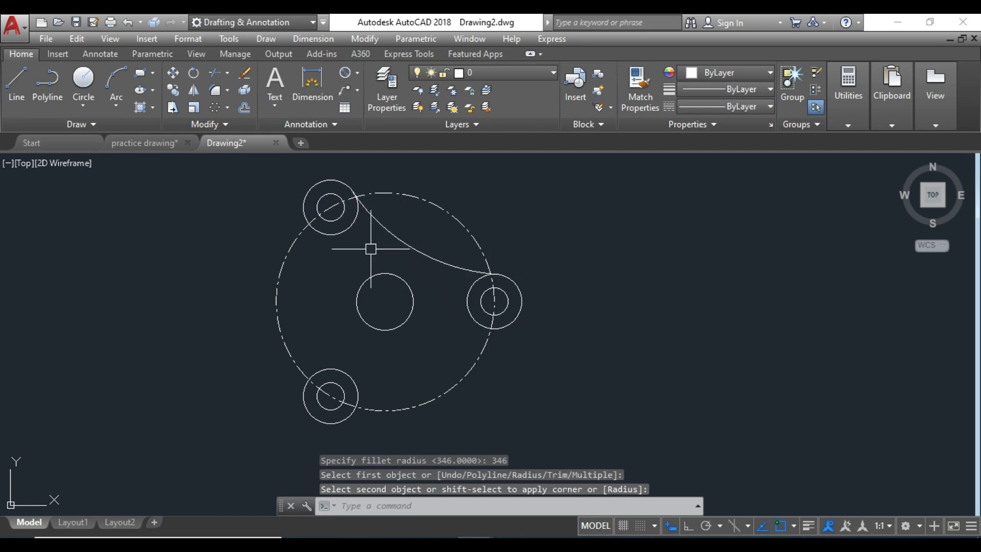
- Fillet the outer circles of the upper-left and lower-left lobes, and those of the lower-left and right lobes, with the same 346 radius
key(Return)
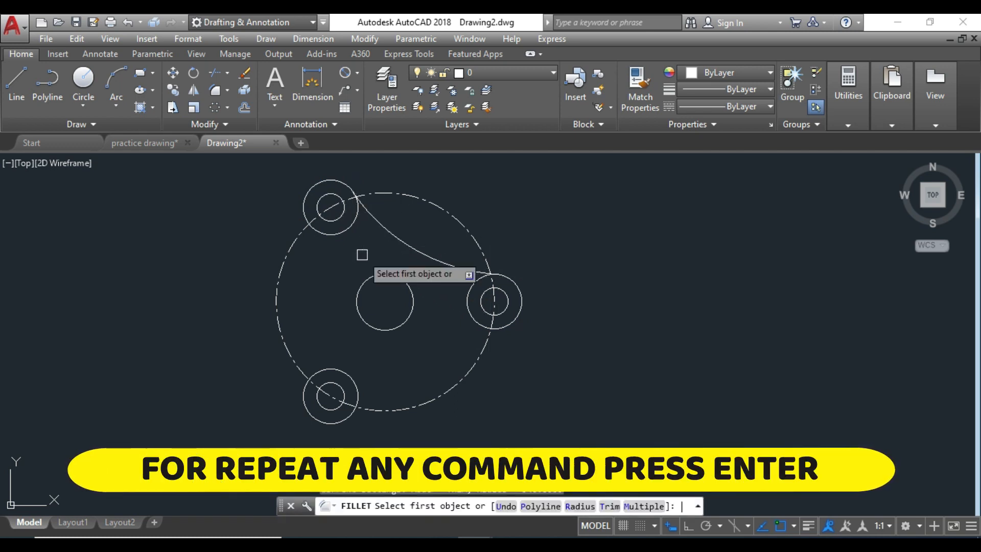
click(316, 231)
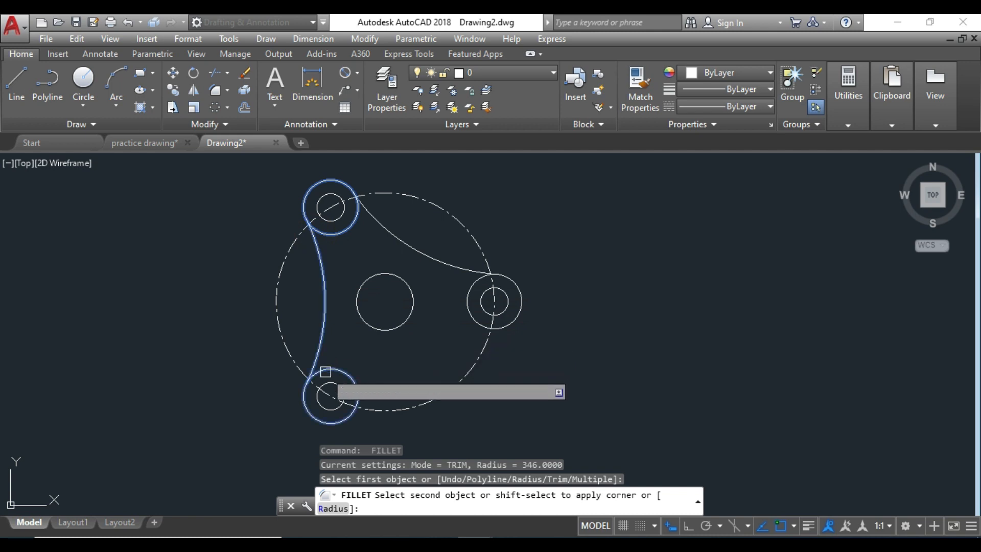
click(314, 377)
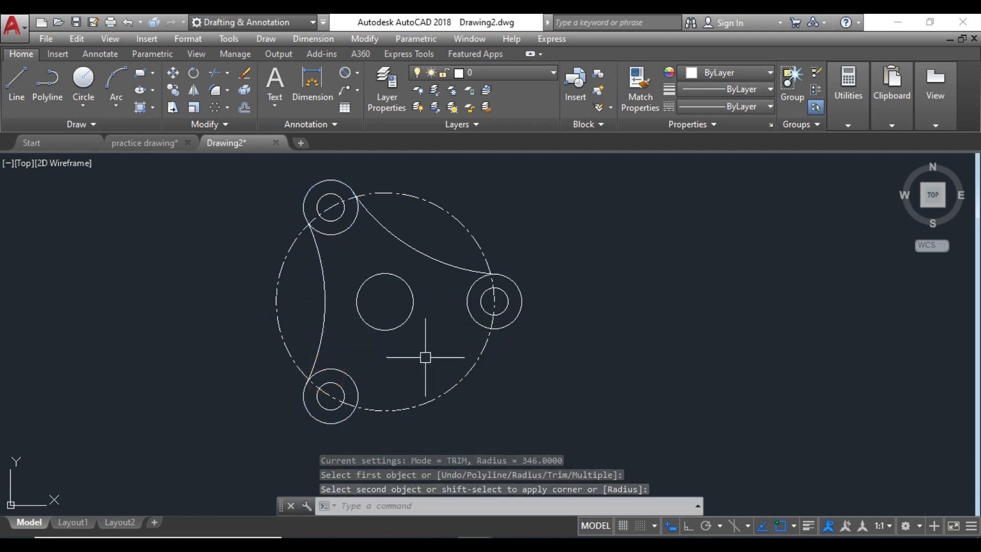
key(Return)
click(360, 393)
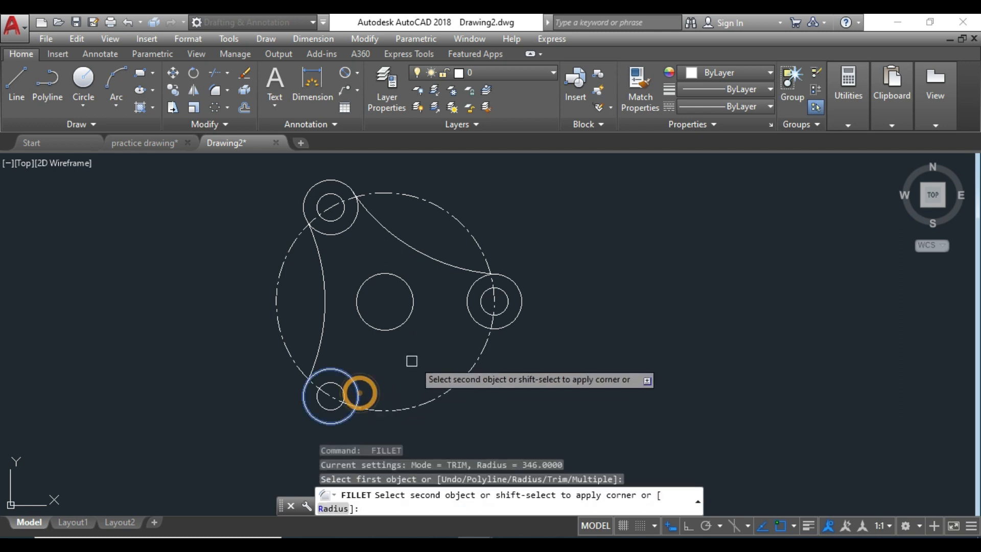
click(474, 326)
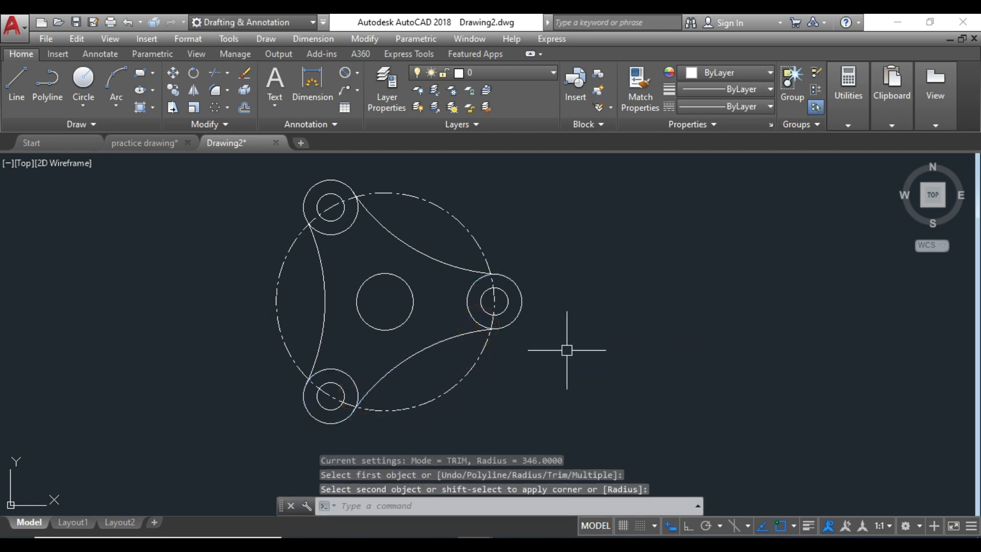
key(Escape)
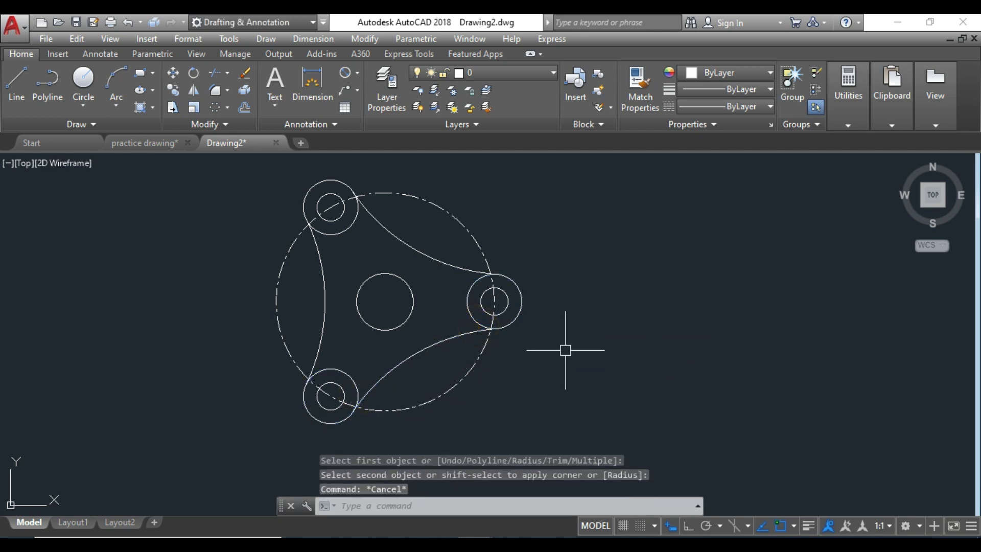
- Compare the AutoCAD drawing with the plate reference in Acrobat Reader, and go on to the exercise on page 42 of the PDF
click(545, 545)
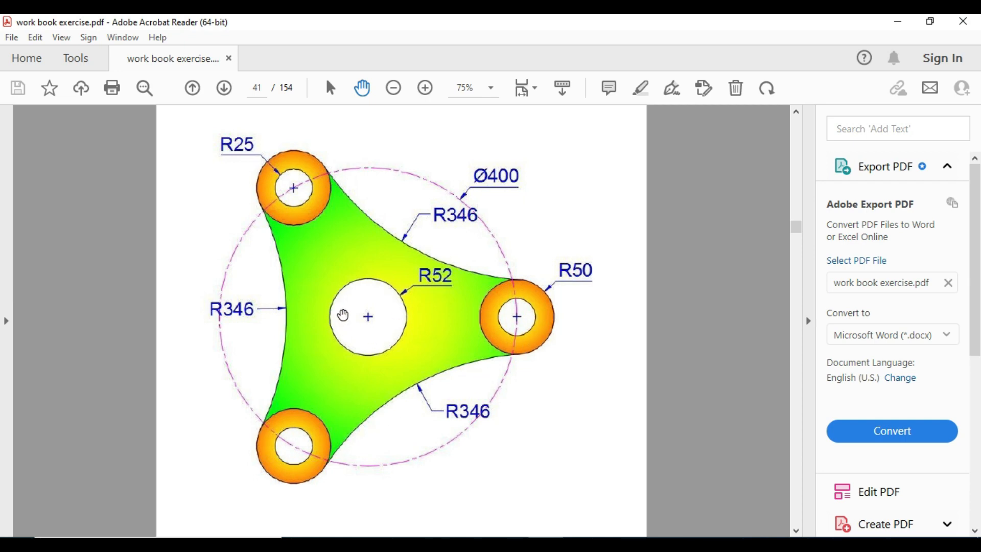
click(546, 544)
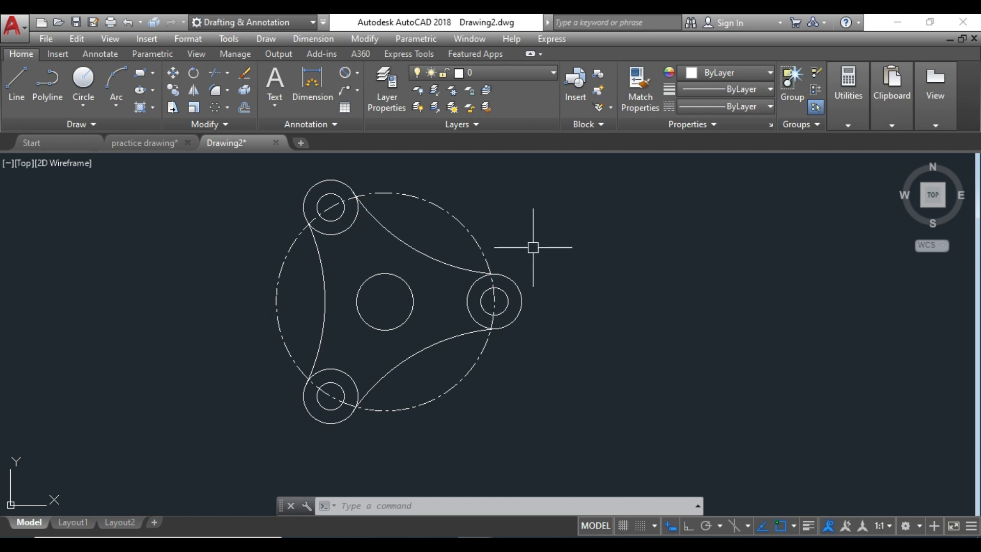
middle_drag(516, 280, 350, 302)
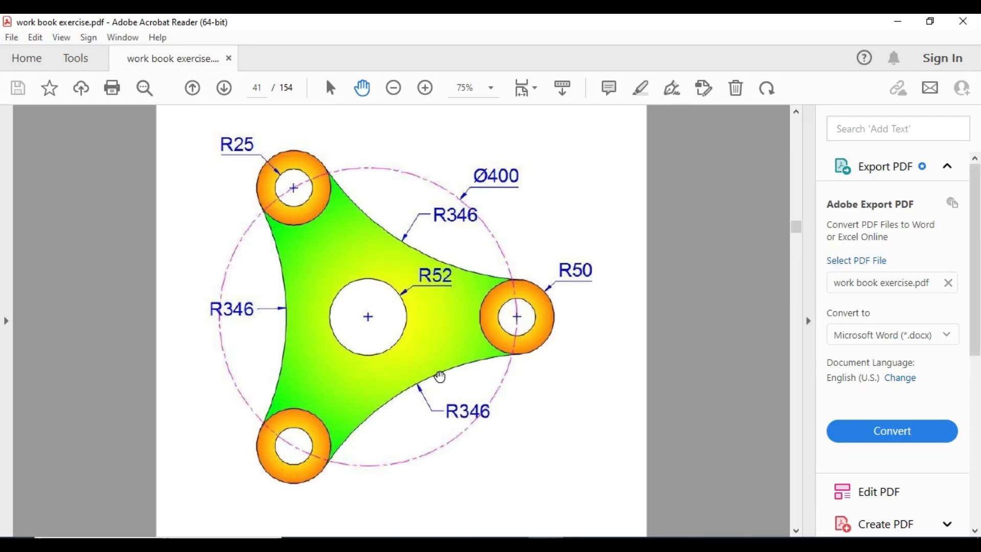
scroll(447, 328, down, 10)
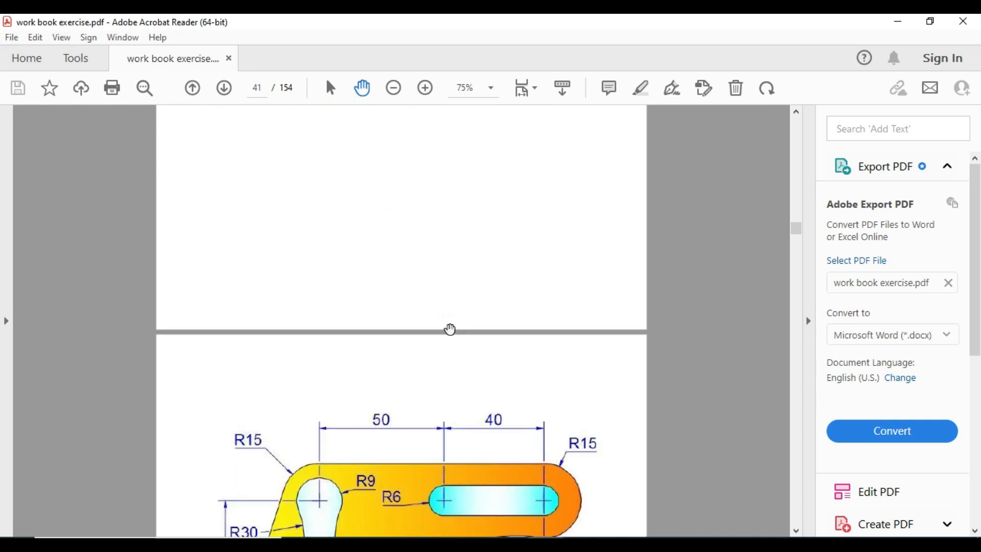
scroll(450, 328, down, 5)
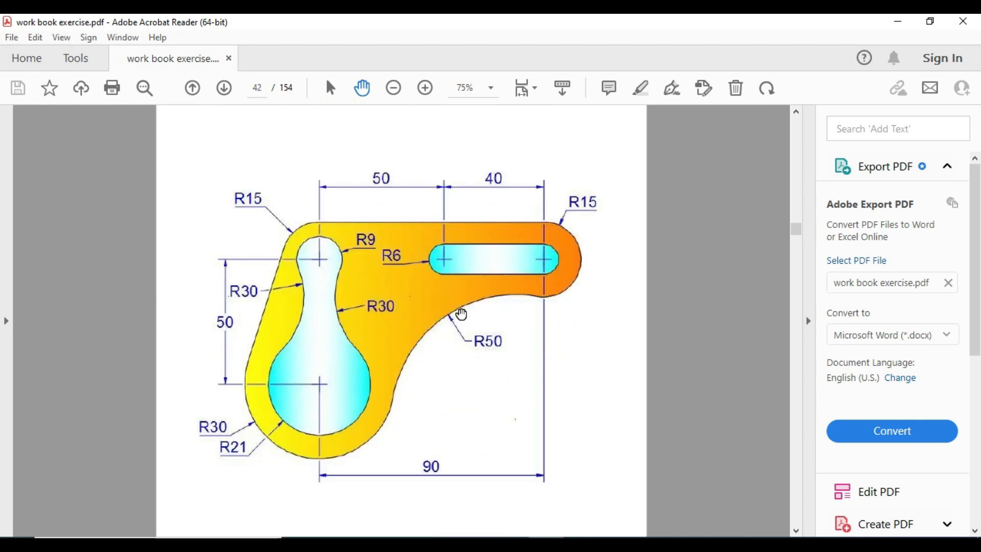